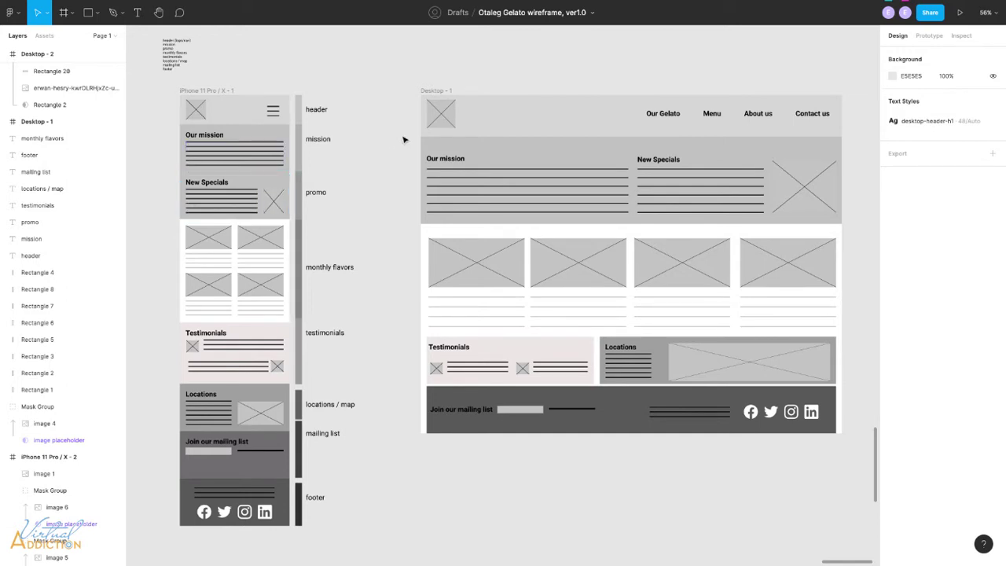
- Duplicate the iPhone 11 Pro / X - 1 wireframe to its left as iPhone 11 Pro / X - 3
{"action": "scroll", "coordinate": [434, 117], "scroll_direction": "left", "scroll_amount": 1}
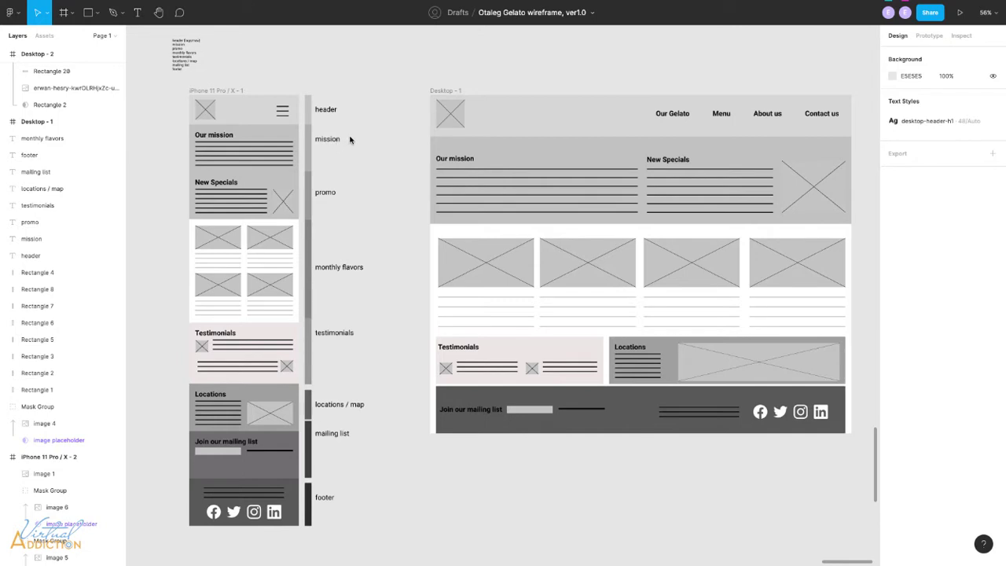
{"action": "scroll", "coordinate": [349, 139], "scroll_direction": "left", "scroll_amount": 3}
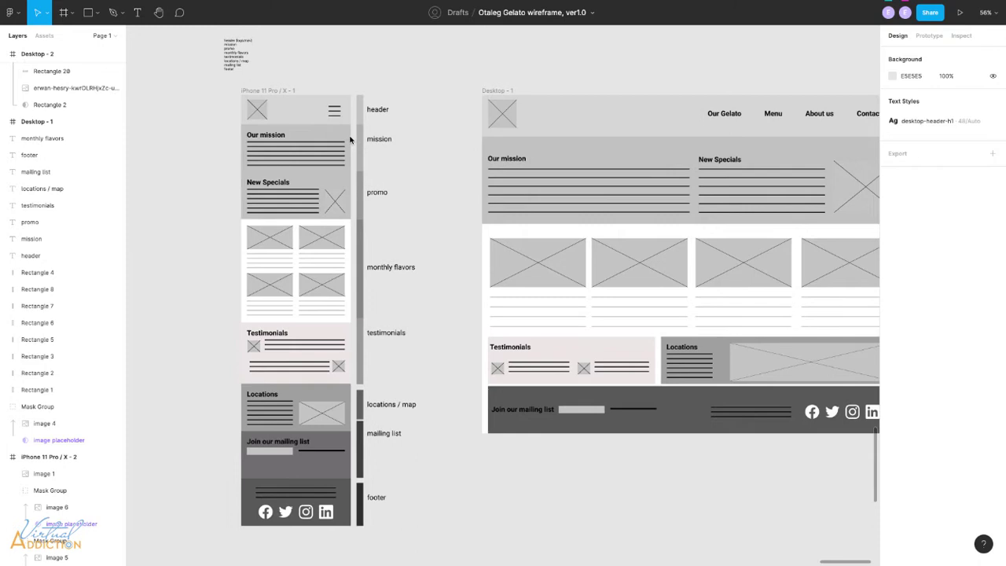
{"action": "scroll", "coordinate": [349, 139], "scroll_direction": "left", "scroll_amount": 6}
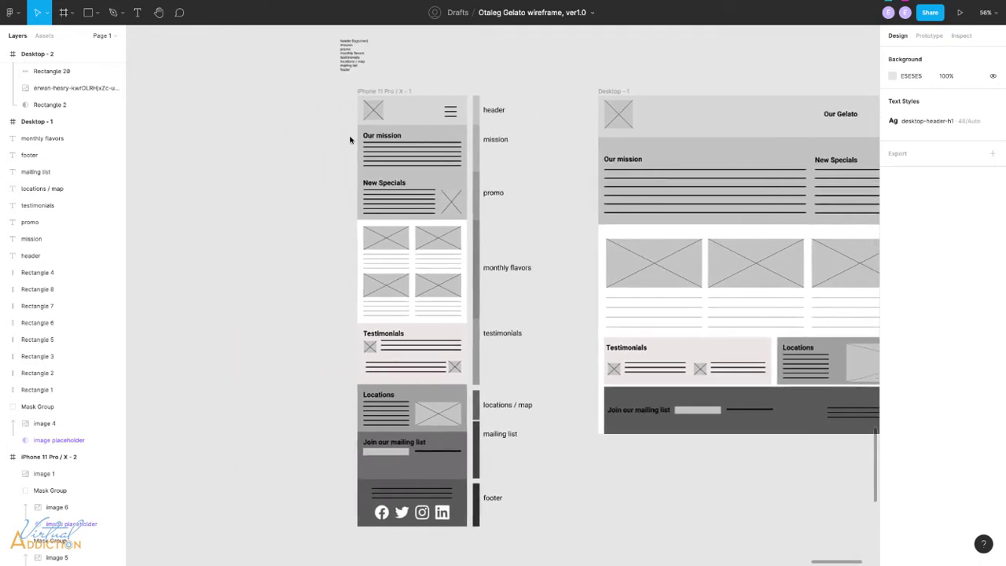
{"action": "scroll", "coordinate": [350, 139], "scroll_direction": "left", "scroll_amount": 1}
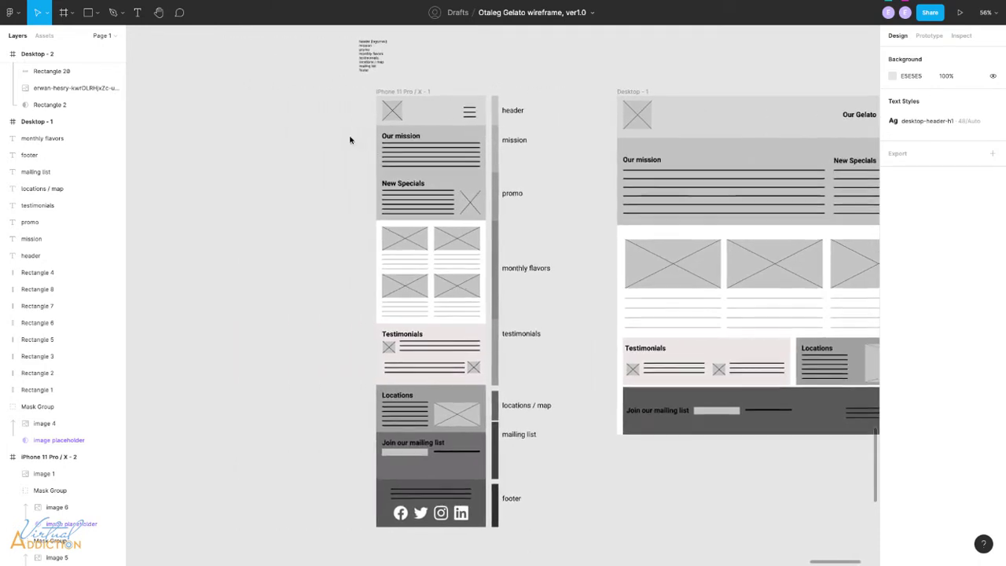
{"action": "left_click", "coordinate": [389, 93]}
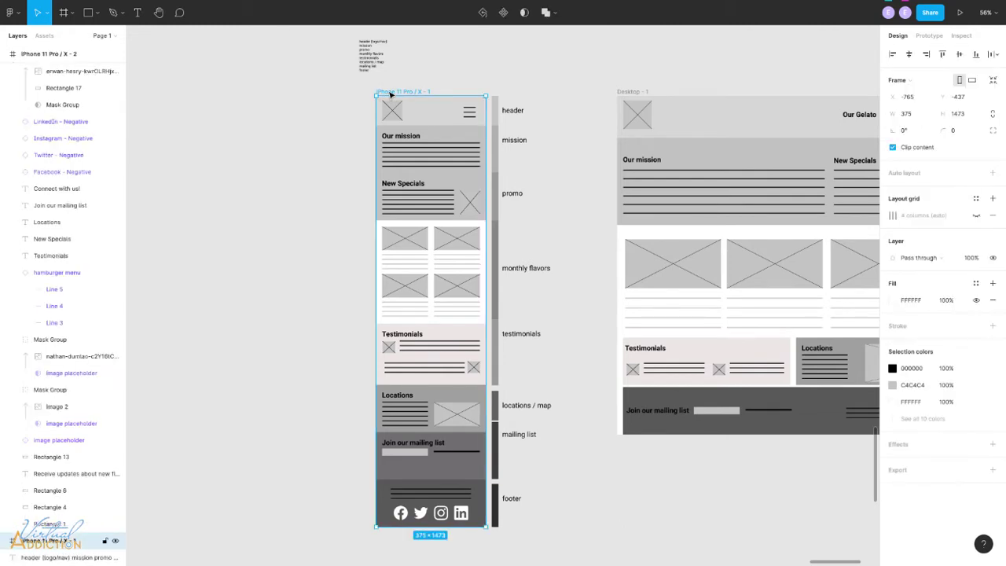
{"action": "left_click_drag", "start_coordinate": [369, 95], "coordinate": [180, 93]}
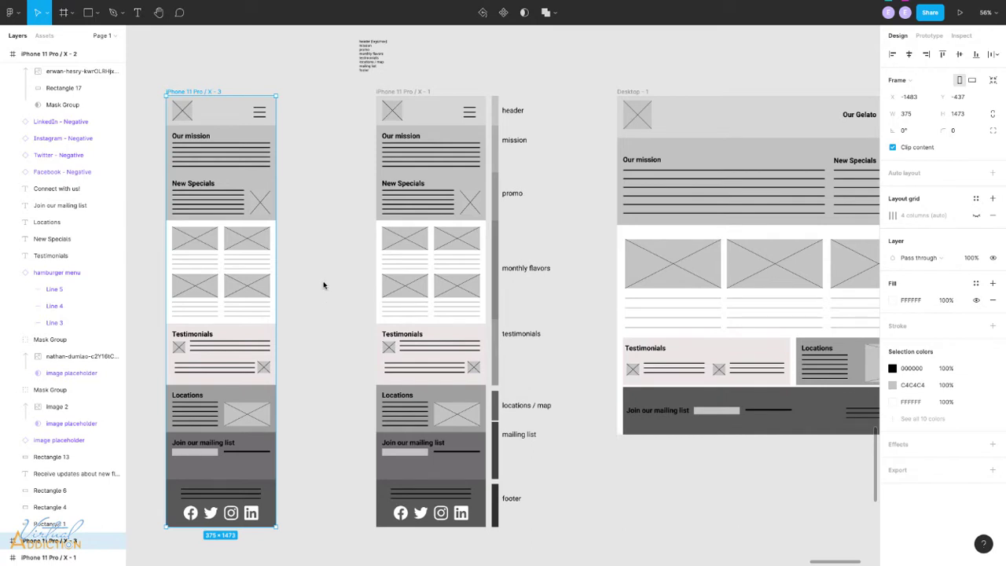
{"action": "scroll", "coordinate": [323, 285], "scroll_direction": "left", "scroll_amount": 3}
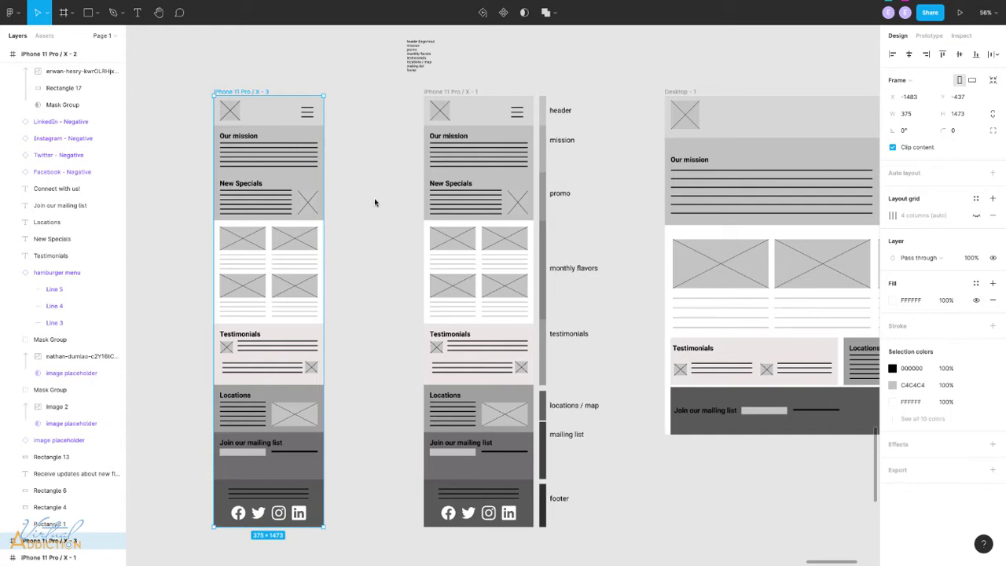
- Paste the Otaleg Gelato logo, shrink it to half size and move it onto the copied frame's logo placeholder
{"action": "key", "text": "ctrl+v"}
{"action": "left_click_drag", "start_coordinate": [272, 310], "coordinate": [366, 216]}
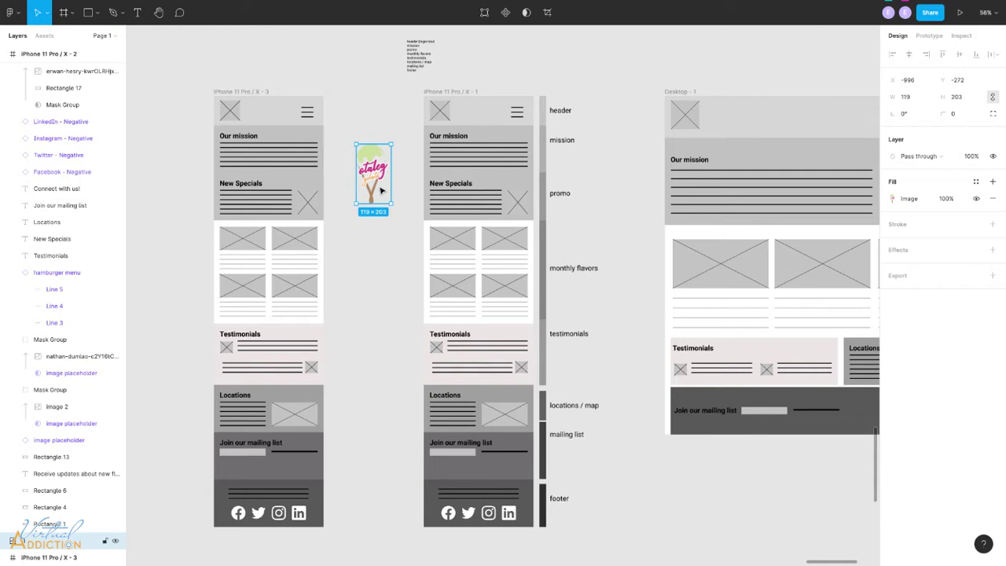
{"action": "key", "text": "z"}
{"action": "left_click_drag", "start_coordinate": [198, 87], "coordinate": [440, 287]}
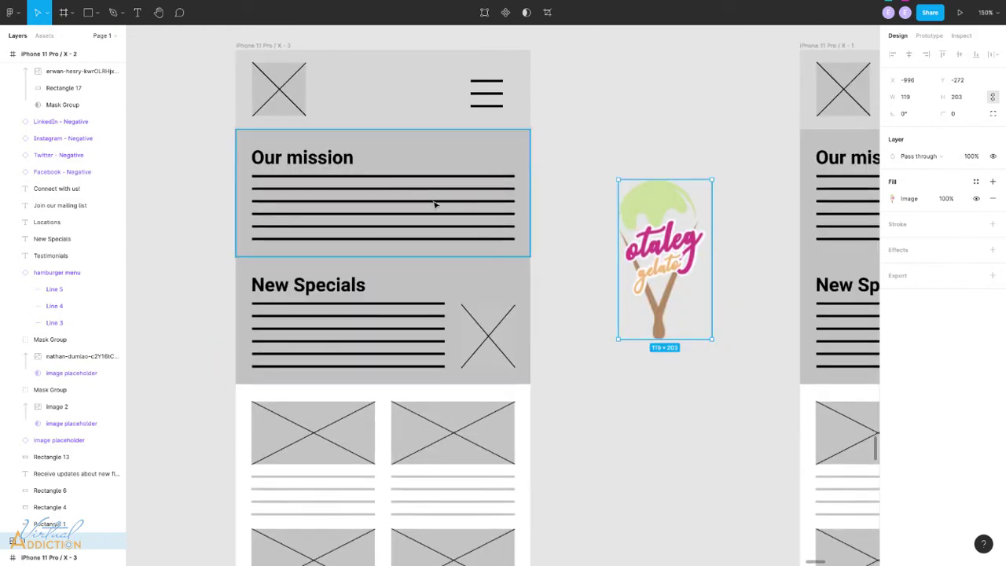
{"action": "left_click_drag", "start_coordinate": [660, 218], "coordinate": [284, 303]}
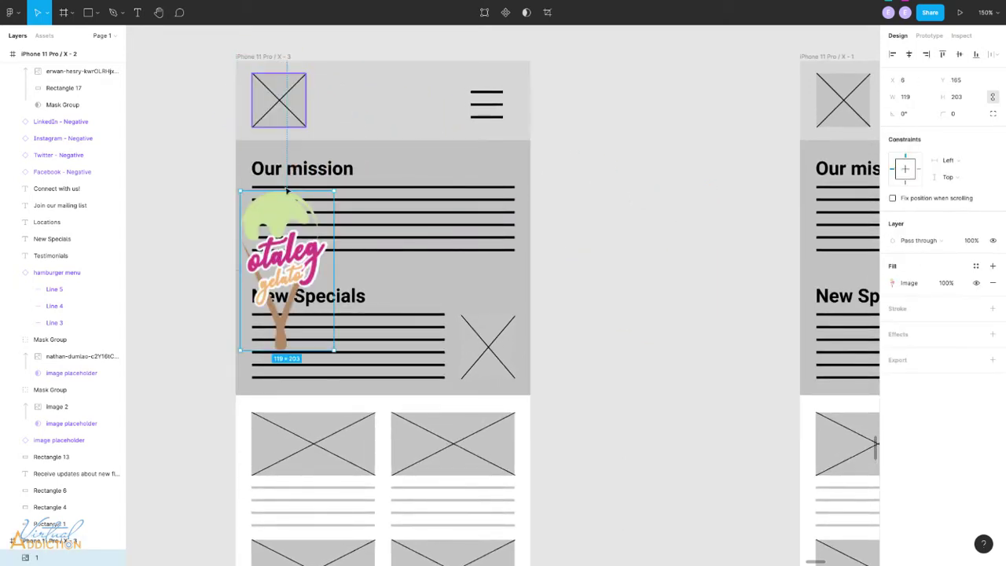
{"action": "left_click_drag", "start_coordinate": [334, 348], "coordinate": [287, 274]}
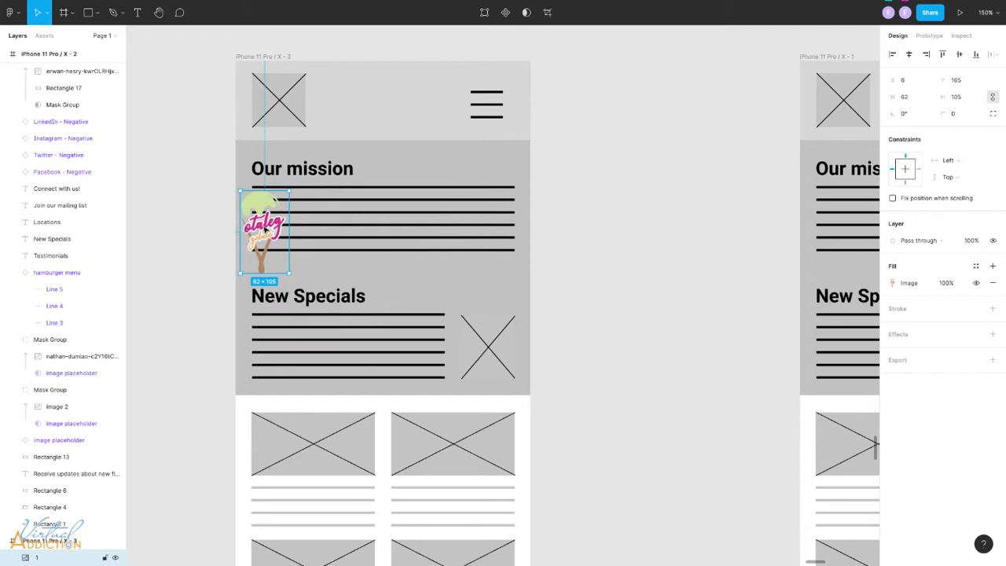
{"action": "left_click_drag", "start_coordinate": [266, 231], "coordinate": [278, 98]}
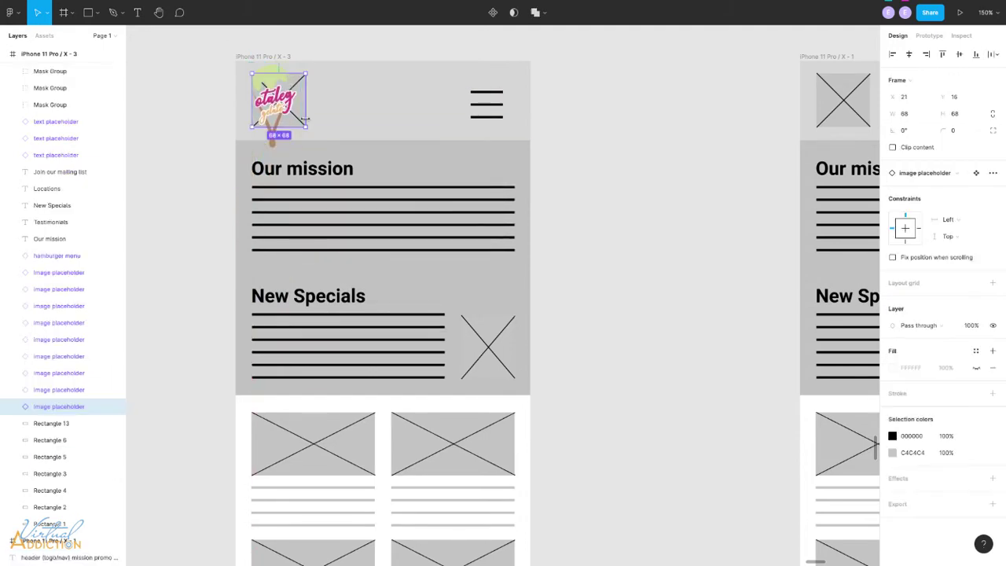
- Enlarge the logo to 70×119, nudge it into place, and delete the grey header background
{"action": "left_click", "coordinate": [305, 118]}
{"action": "left_click", "coordinate": [272, 133]}
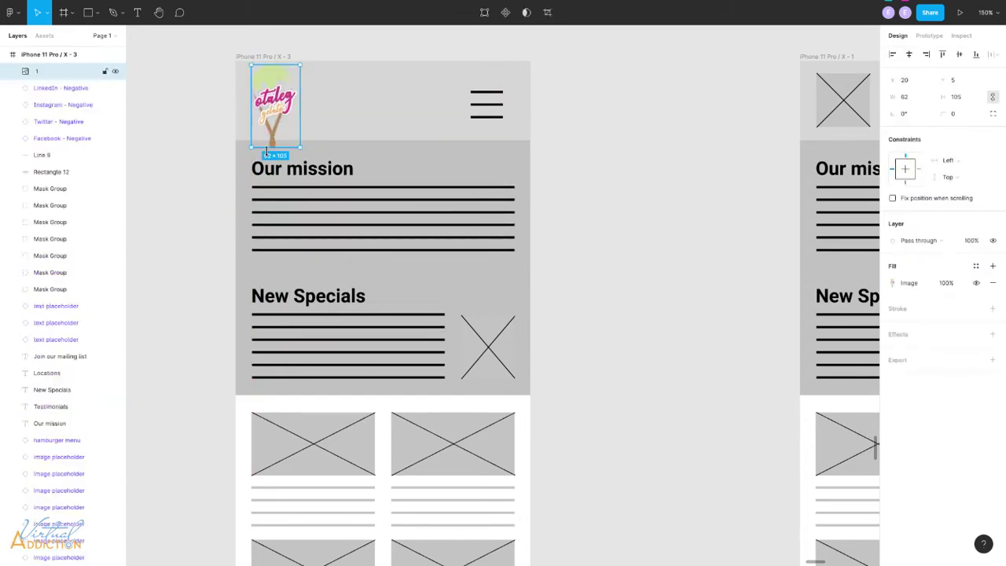
{"action": "left_click_drag", "start_coordinate": [248, 147], "coordinate": [243, 155]}
{"action": "left_click_drag", "start_coordinate": [265, 83], "coordinate": [267, 87]}
{"action": "left_click", "coordinate": [327, 96]}
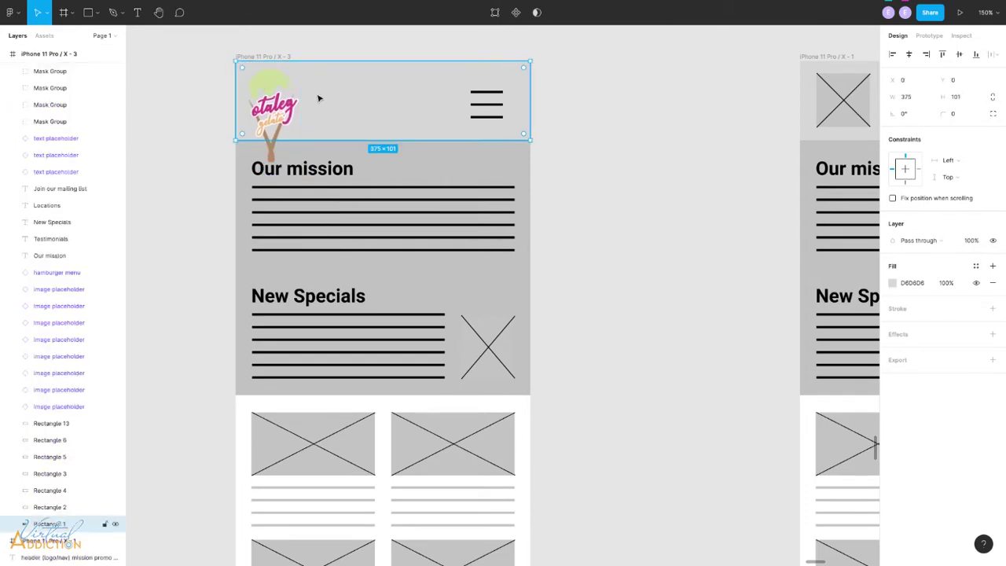
{"action": "key", "text": "Delete"}
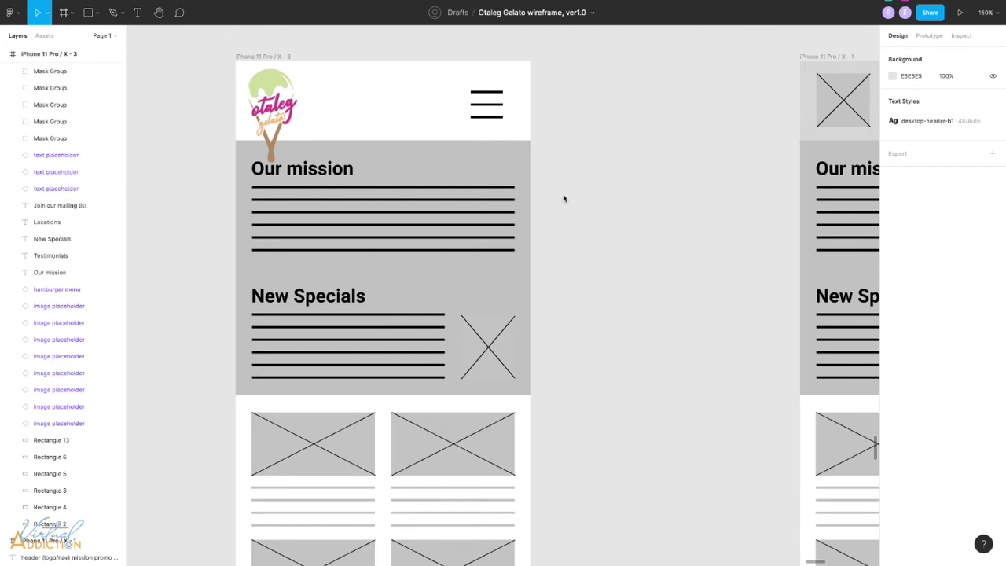
- Add a fitted text box with the white italic Roboto 16 sentence 'Otaleg Gelato was started with a simple goal...'
{"action": "left_click", "coordinate": [138, 13]}
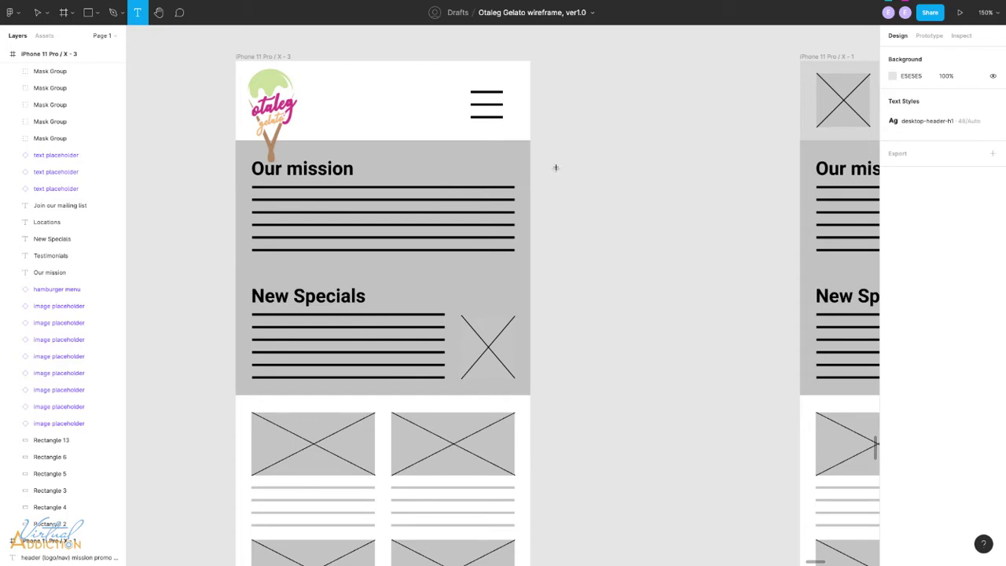
{"action": "left_click_drag", "start_coordinate": [549, 161], "coordinate": [754, 284]}
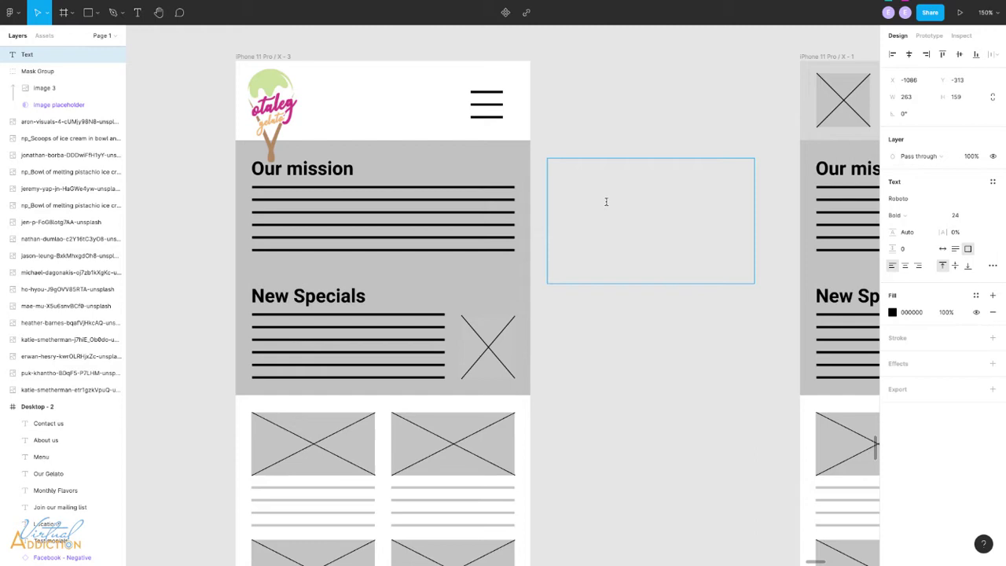
{"action": "type", "text": "Otaleg Gelato was started with a simple goal: to produce the highest quality gelato."}
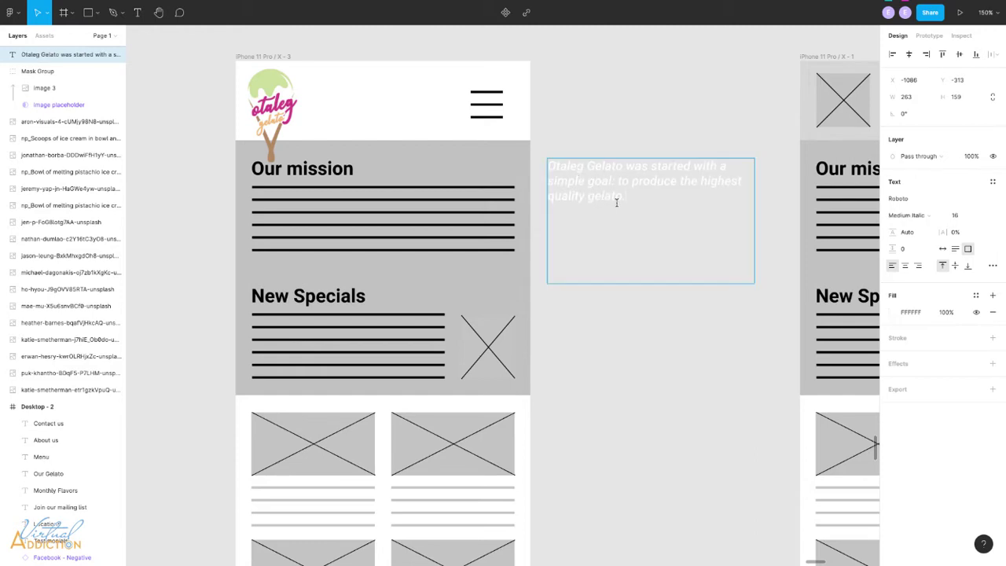
{"action": "left_click_drag", "start_coordinate": [628, 197], "coordinate": [544, 163]}
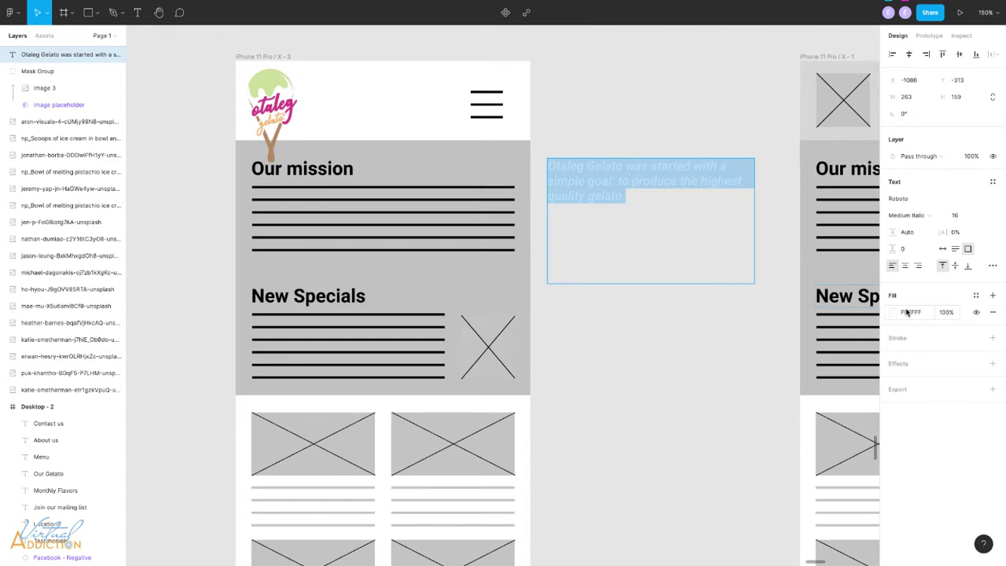
{"action": "left_click", "coordinate": [598, 271]}
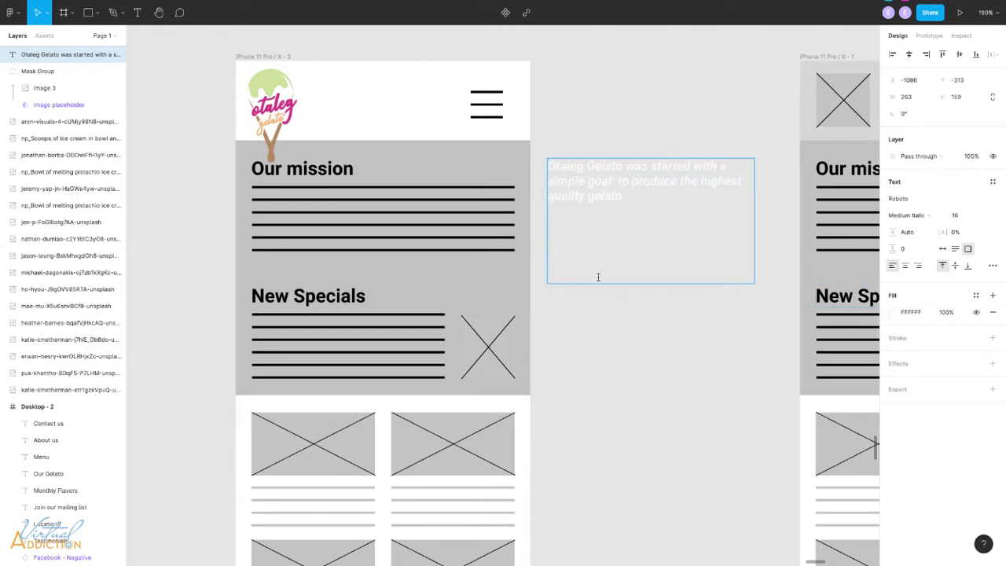
{"action": "key", "text": "Escape"}
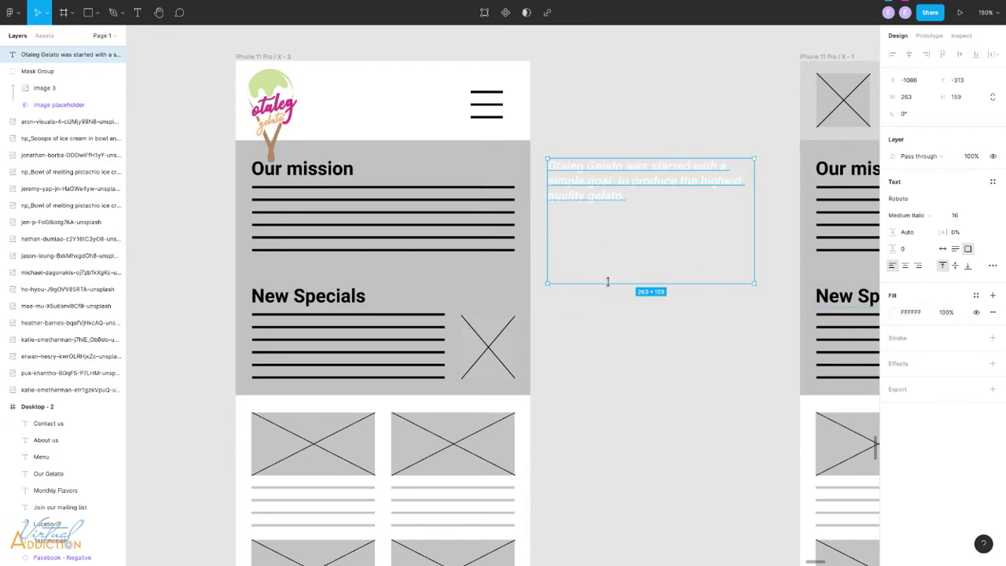
{"action": "left_click_drag", "start_coordinate": [607, 282], "coordinate": [608, 210]}
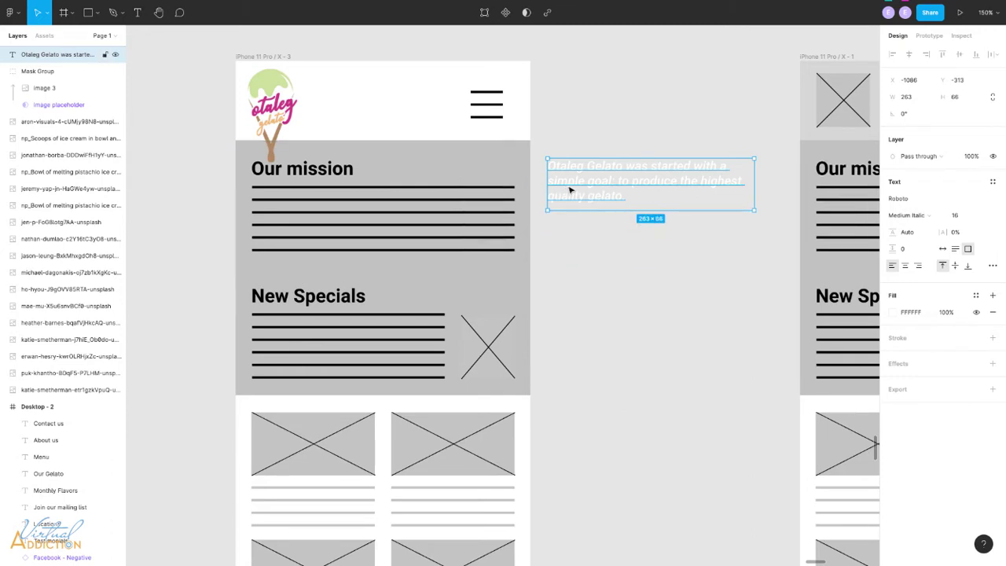
- Delete the Our mission placeholder lines and move the mission text under the heading
{"action": "left_click", "coordinate": [344, 203]}
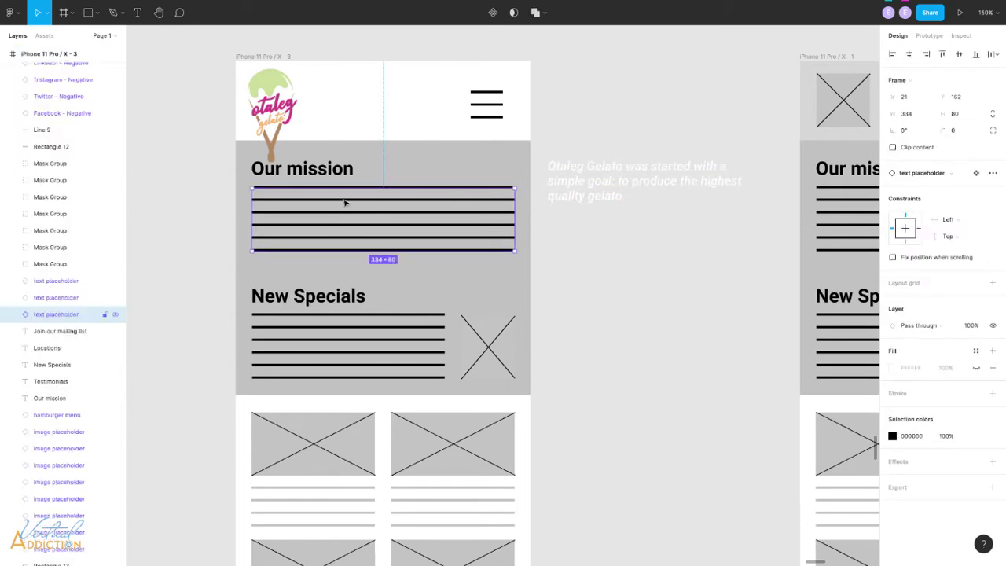
{"action": "key", "text": "Delete"}
{"action": "left_click_drag", "start_coordinate": [593, 173], "coordinate": [293, 198]}
- Set the Our mission heading's fill colour to white FFFFFF
{"action": "left_click", "coordinate": [309, 171]}
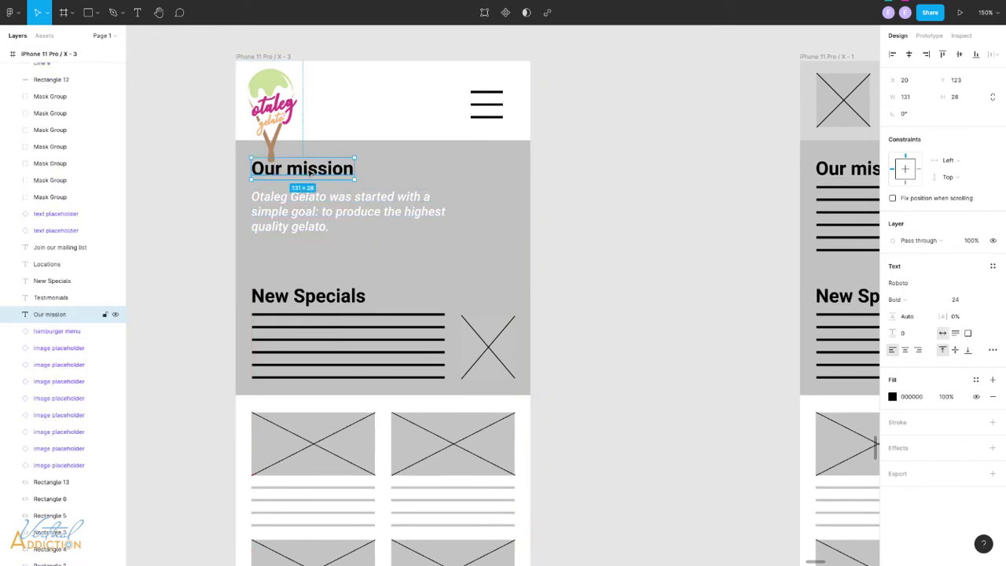
{"action": "left_click", "coordinate": [893, 397]}
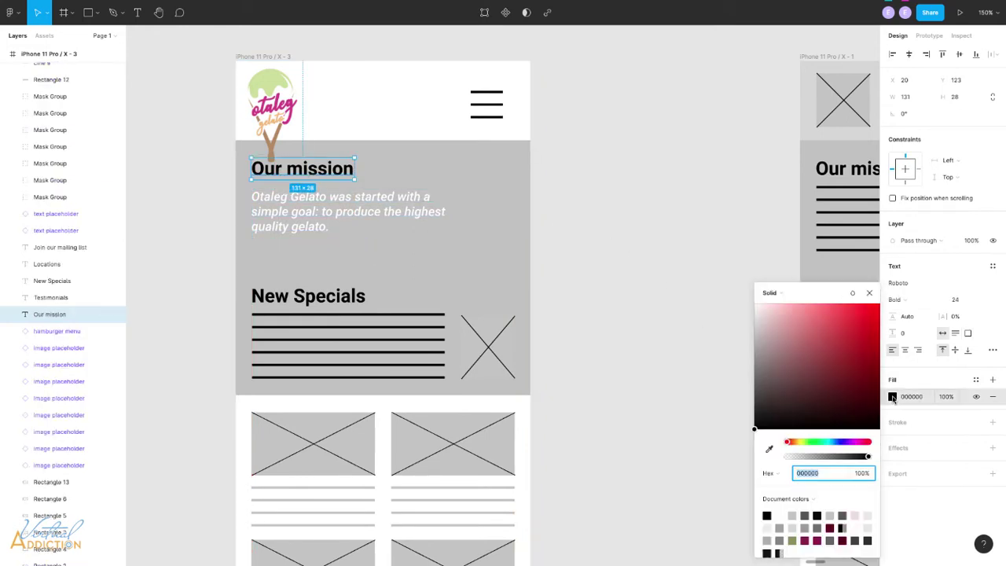
{"action": "left_click", "coordinate": [621, 369]}
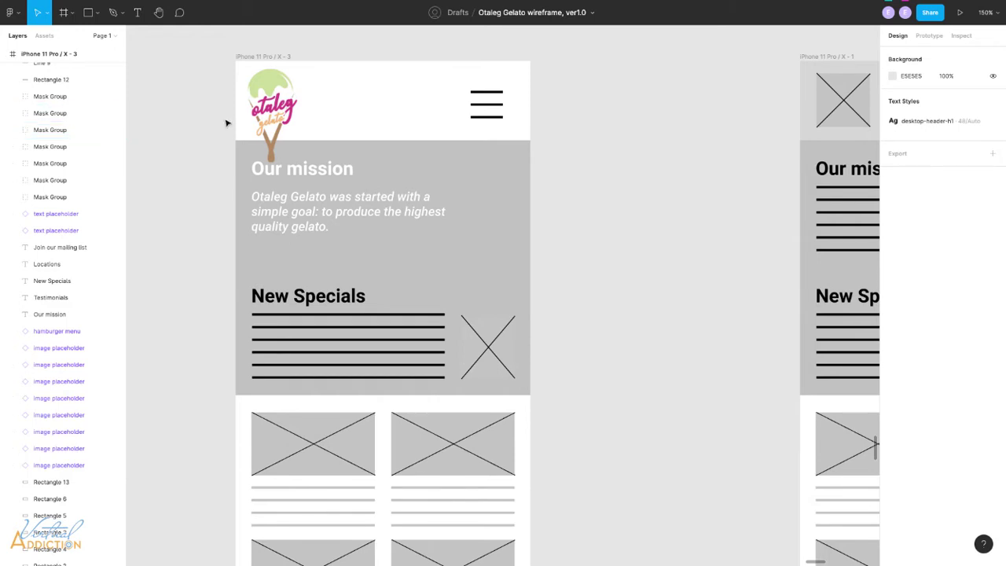
- Import the gelato display-case photo and size it to 391×174 across the Our mission section
{"action": "left_click", "coordinate": [18, 14]}
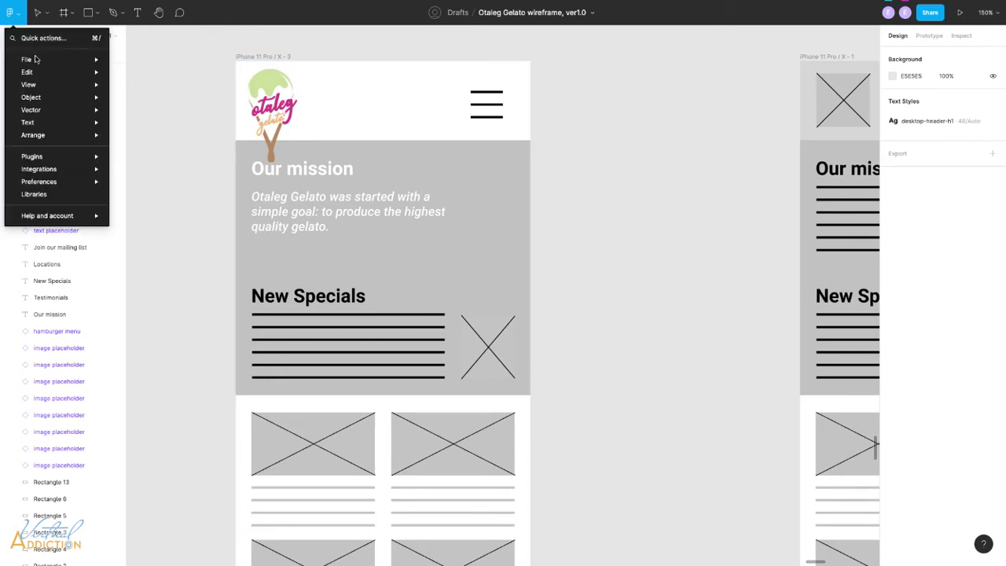
{"action": "mouse_move", "coordinate": [38, 63]}
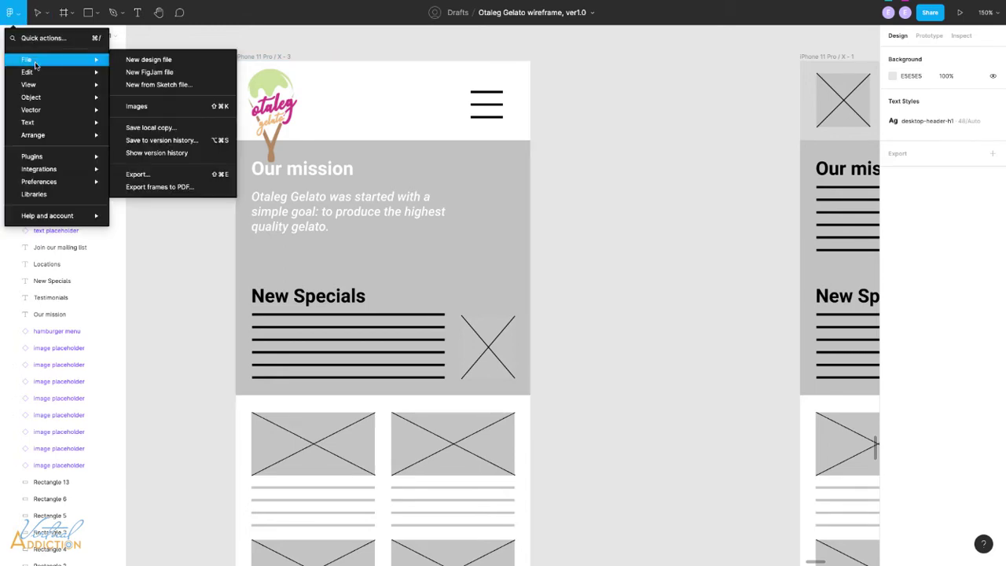
{"action": "left_click", "coordinate": [156, 108]}
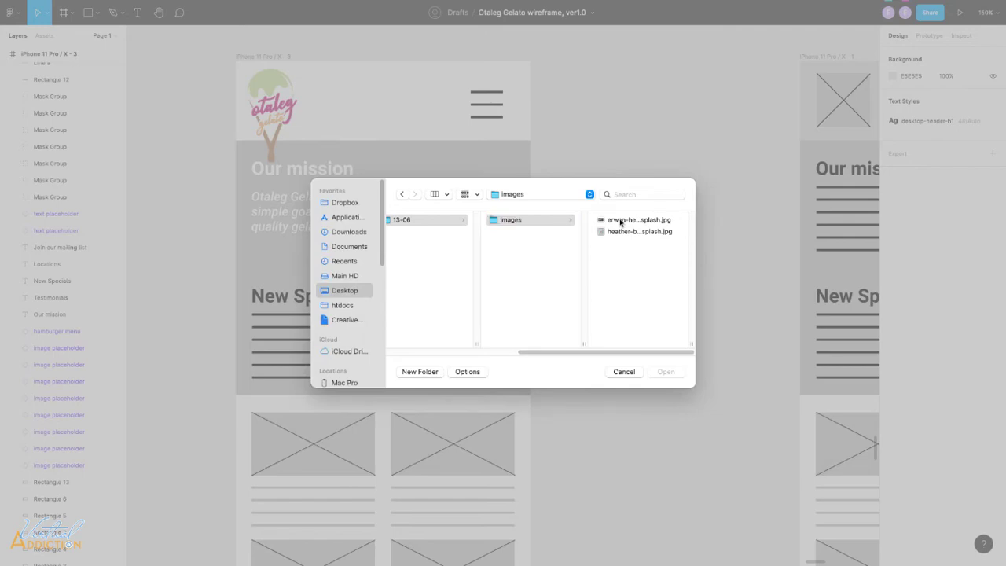
{"action": "left_click", "coordinate": [621, 222]}
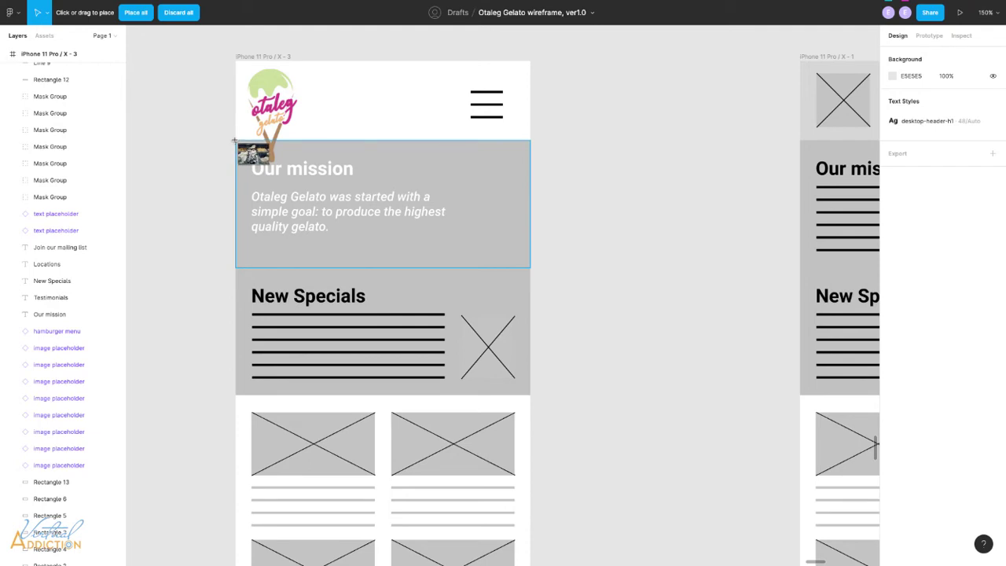
{"action": "left_click_drag", "start_coordinate": [243, 149], "coordinate": [537, 277]}
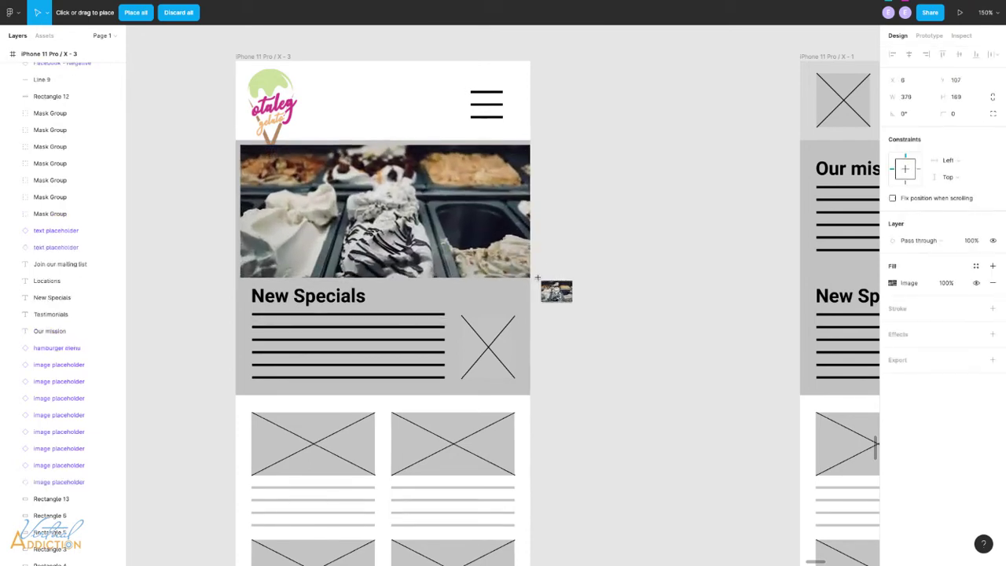
{"action": "key", "text": "shift"}
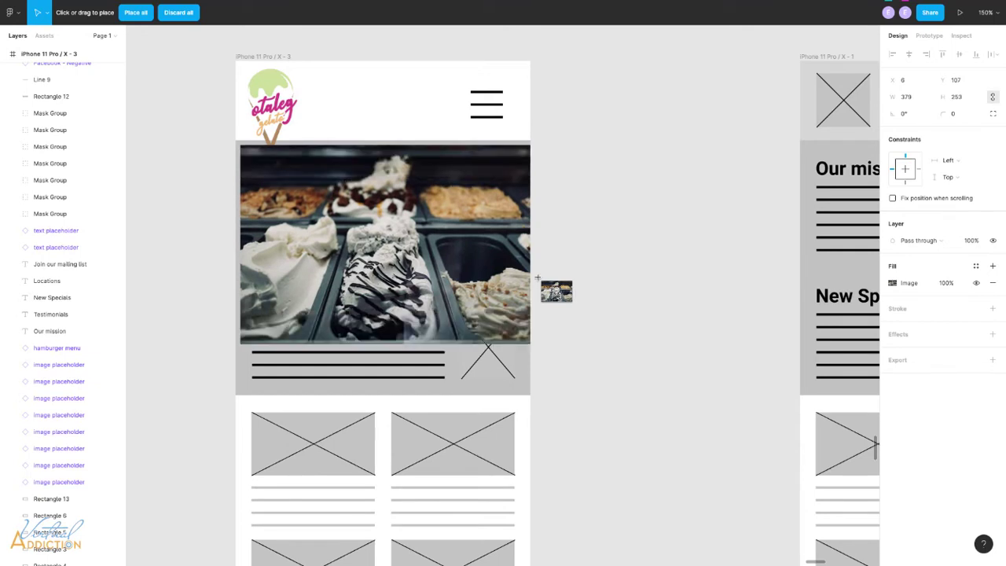
{"action": "mouse_move", "coordinate": [537, 277]}
{"action": "left_mouse_down"}
{"action": "mouse_move", "coordinate": [528, 269]}
{"action": "mouse_move", "coordinate": [550, 296]}
{"action": "mouse_move", "coordinate": [490, 252]}
{"action": "mouse_move", "coordinate": [508, 253]}
{"action": "mouse_move", "coordinate": [511, 242]}
{"action": "mouse_move", "coordinate": [527, 279]}
{"action": "mouse_move", "coordinate": [522, 262]}
{"action": "mouse_move", "coordinate": [539, 273]}
{"action": "left_mouse_up"}
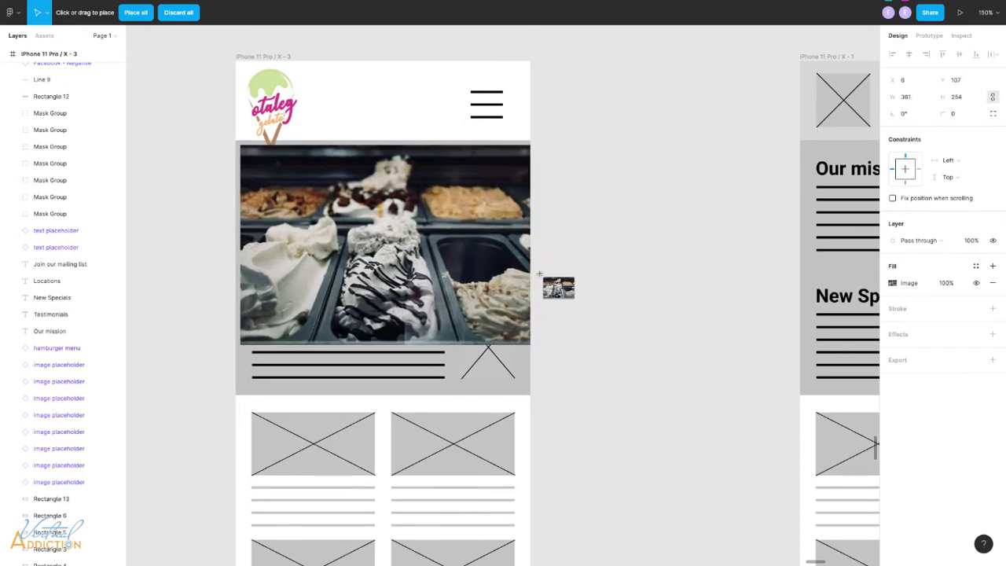
{"action": "key", "text": "shift"}
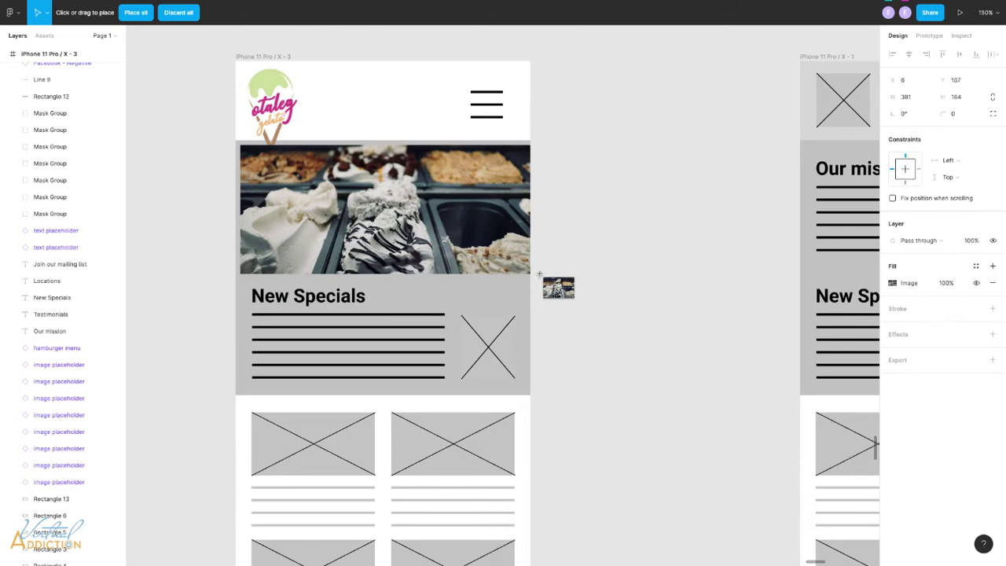
{"action": "left_click_drag", "start_coordinate": [539, 274], "coordinate": [547, 282]}
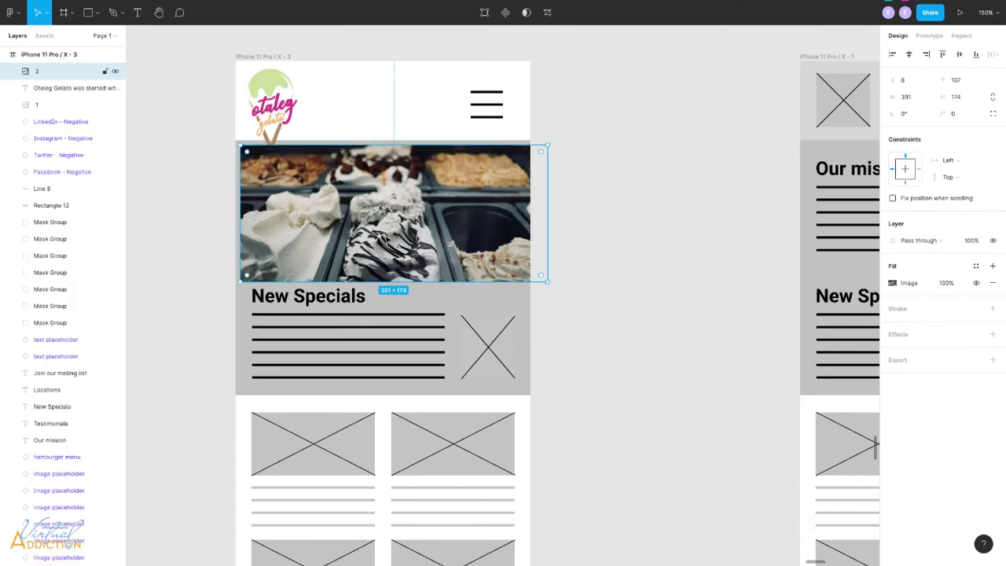
- Snap the gelato photo to the frame's left edge and send it behind the Our mission block
{"action": "left_click_drag", "start_coordinate": [372, 236], "coordinate": [360, 231]}
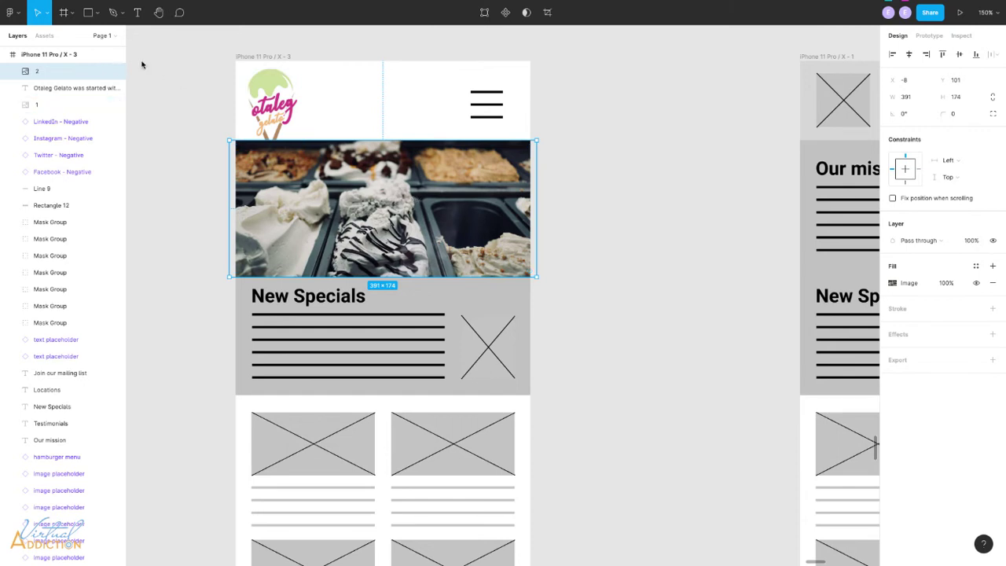
{"action": "left_click", "coordinate": [16, 14]}
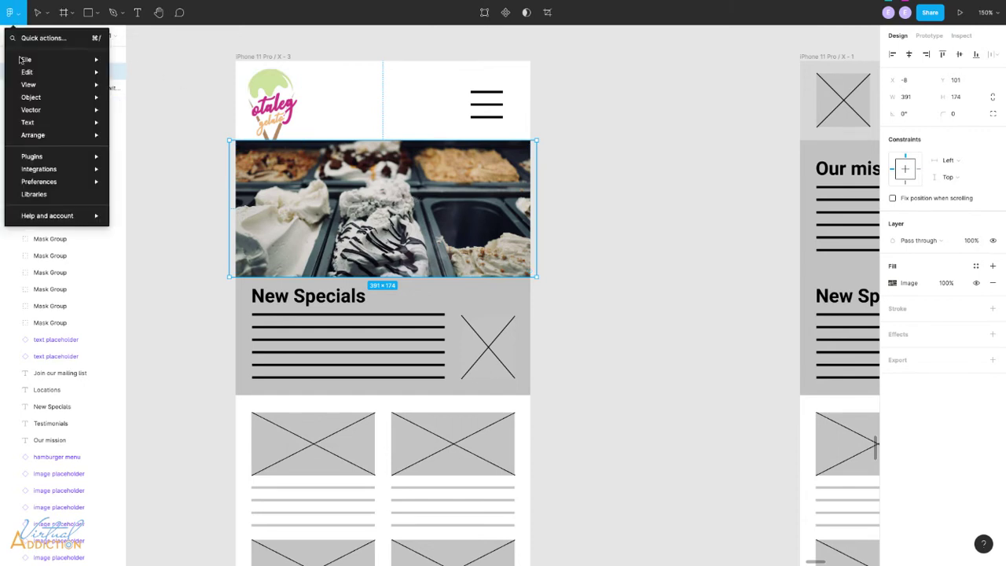
{"action": "mouse_move", "coordinate": [23, 86]}
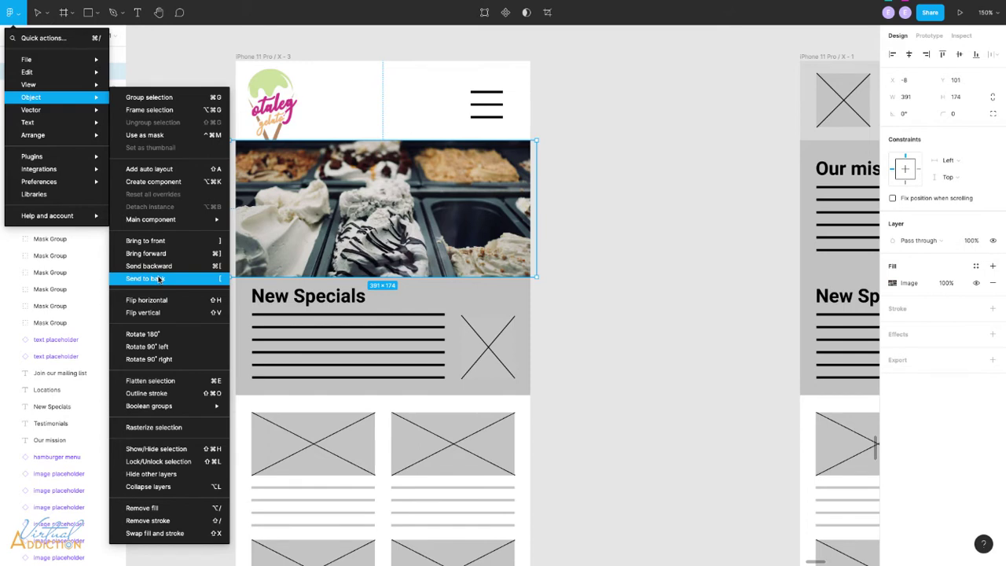
{"action": "left_click", "coordinate": [159, 279]}
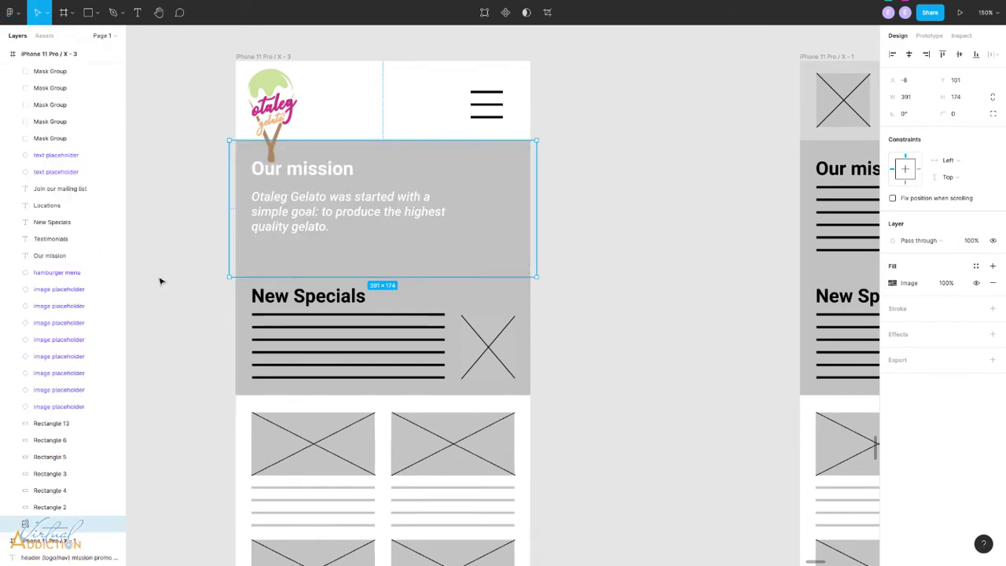
- Give the Our mission rectangle a black 000000 fill at 40% opacity
{"action": "left_click", "coordinate": [534, 225]}
{"action": "left_click", "coordinate": [513, 227]}
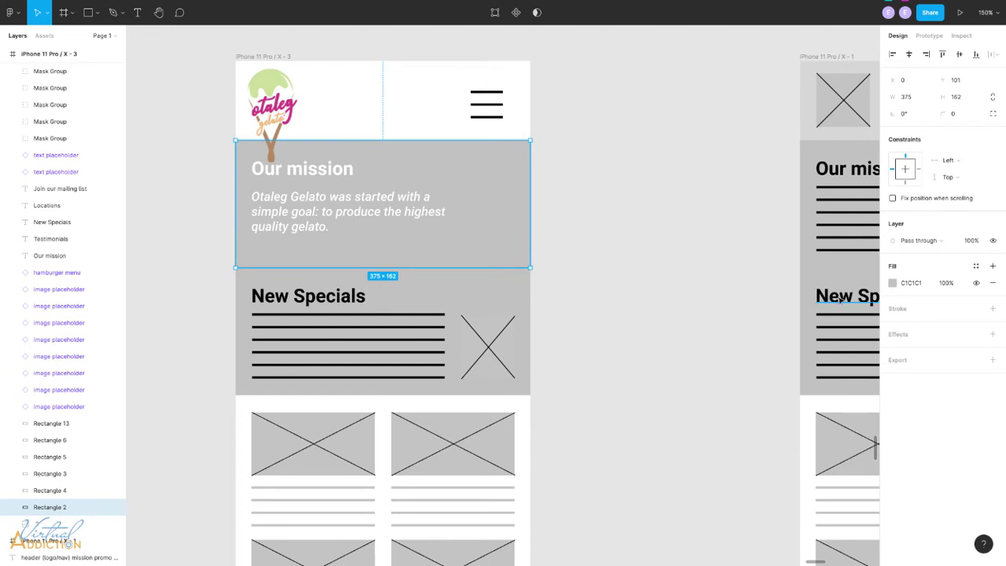
{"action": "left_click", "coordinate": [892, 283]}
{"action": "left_click", "coordinate": [754, 422]}
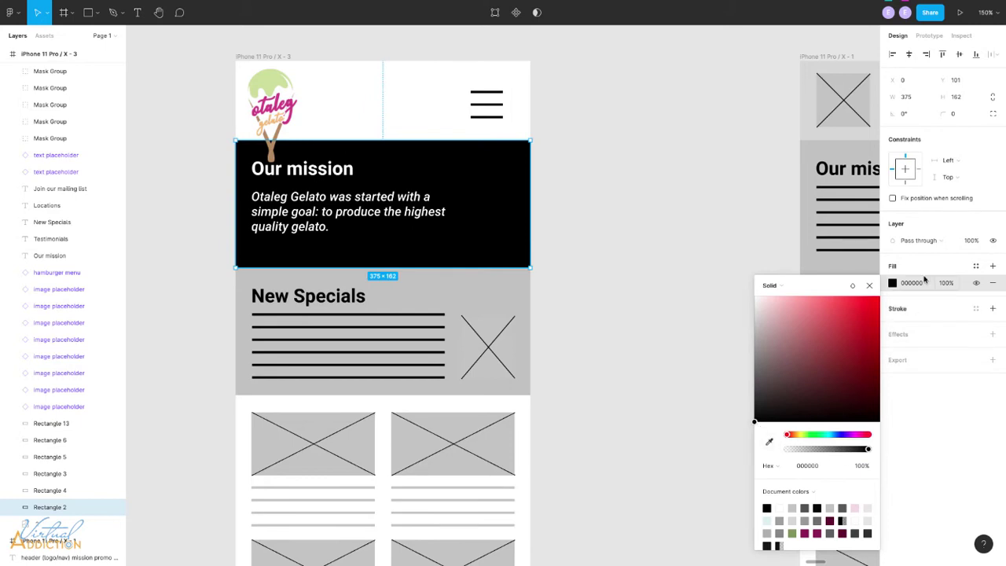
{"action": "left_click", "coordinate": [861, 466]}
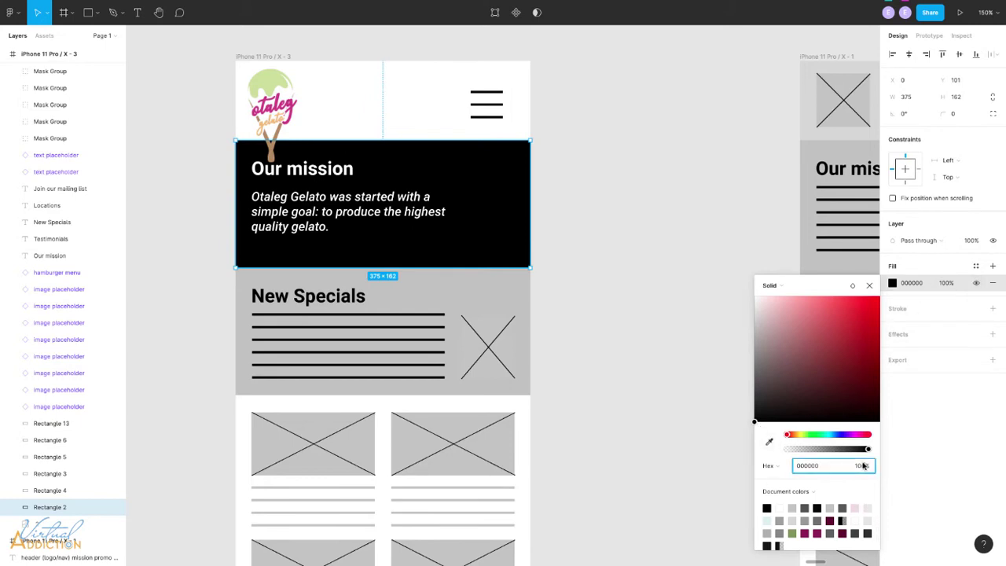
{"action": "type", "text": "40"}
{"action": "key", "text": "Return"}
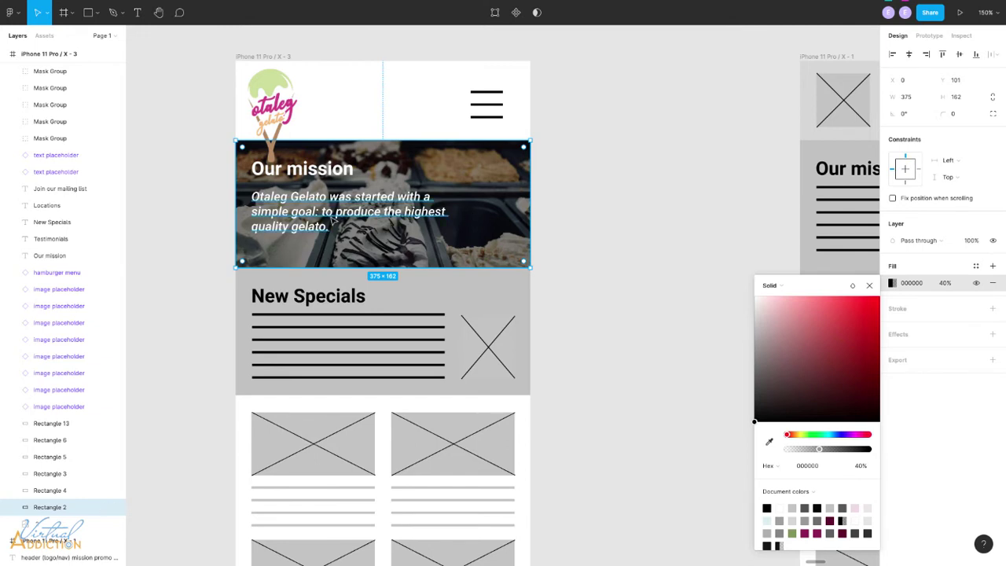
- Move the Our mission heading about 12 px lower
{"action": "left_click", "coordinate": [297, 171]}
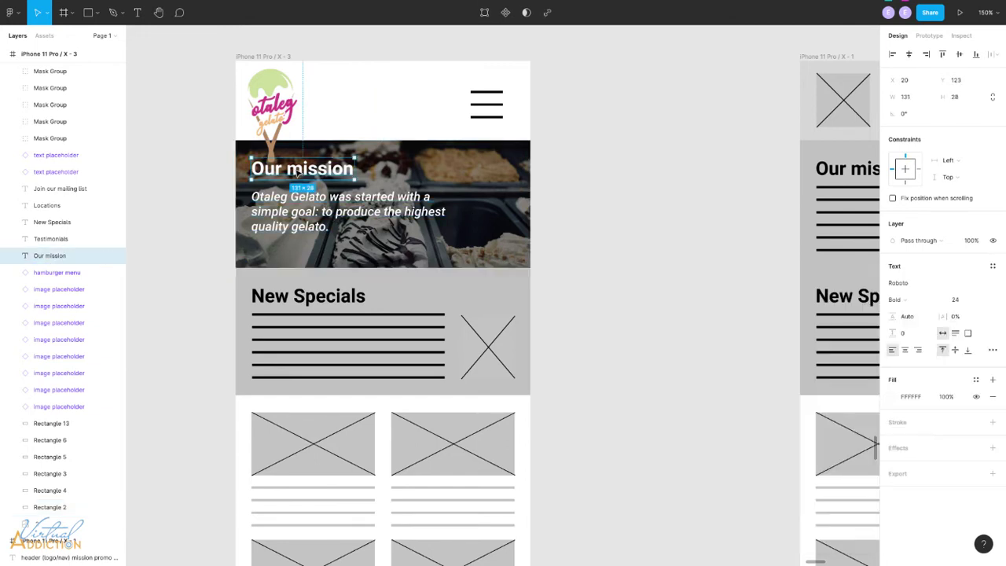
{"action": "left_click_drag", "start_coordinate": [297, 170], "coordinate": [300, 181]}
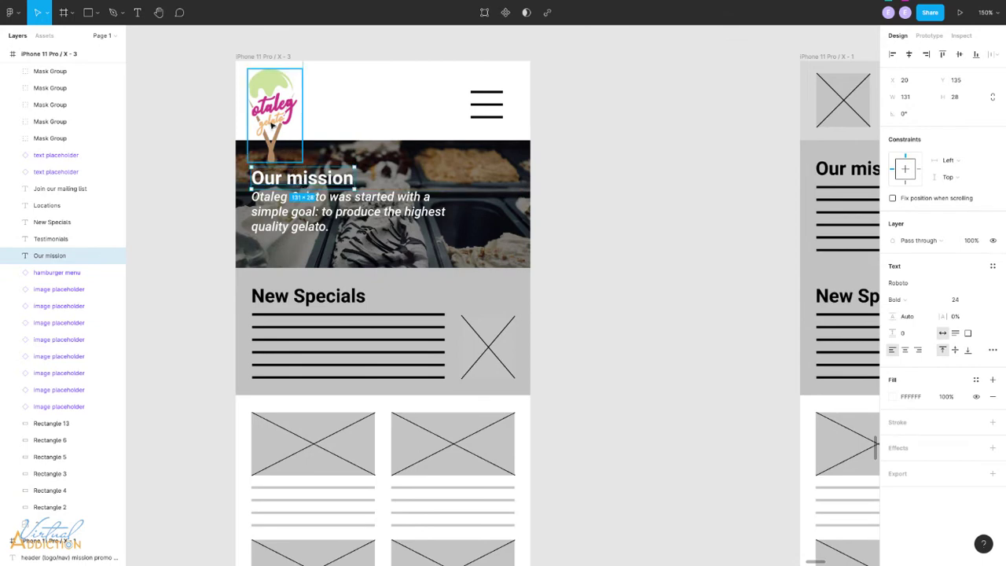
{"action": "key", "text": "Escape"}
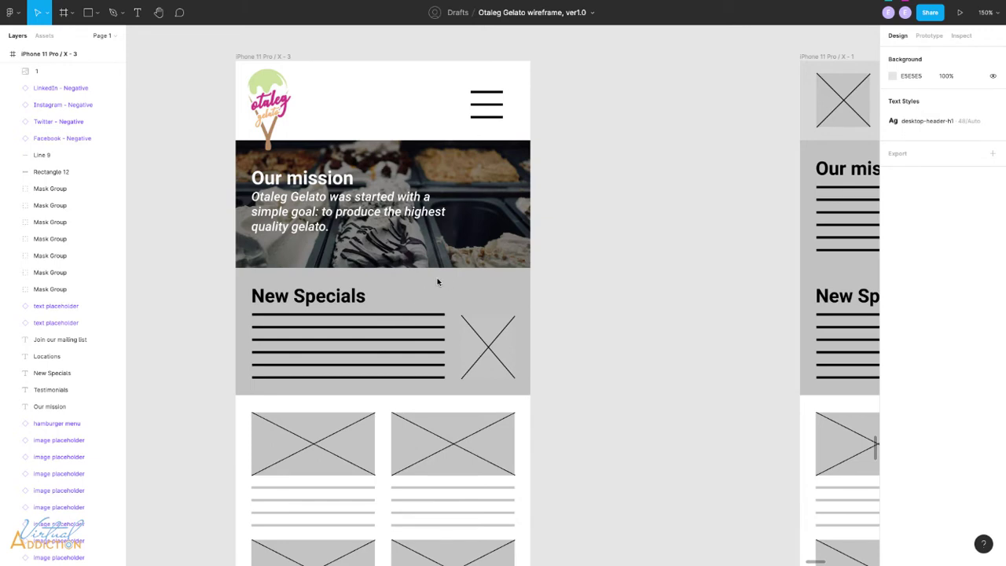
- Add the 212×73 fresh-ingredients paragraph with a green 849658 'what makes our gelato unique' link into New Specials
{"action": "key", "text": "t"}
{"action": "left_click_drag", "start_coordinate": [562, 237], "coordinate": [728, 347]}
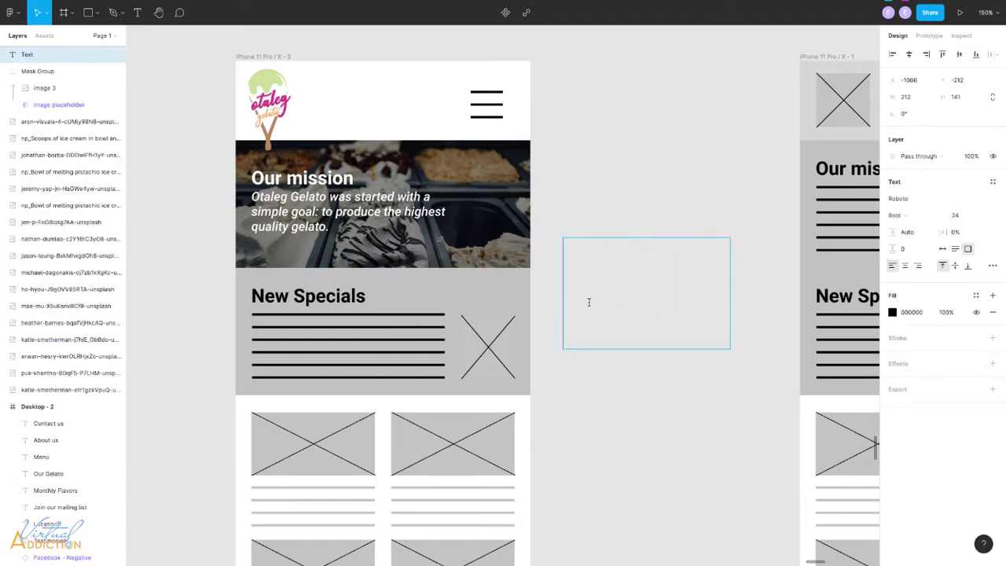
{"action": "type", "text": "We use the freshest ingredients to make a wide variety of flavors. Learn more about what makes our gelato unique >>"}
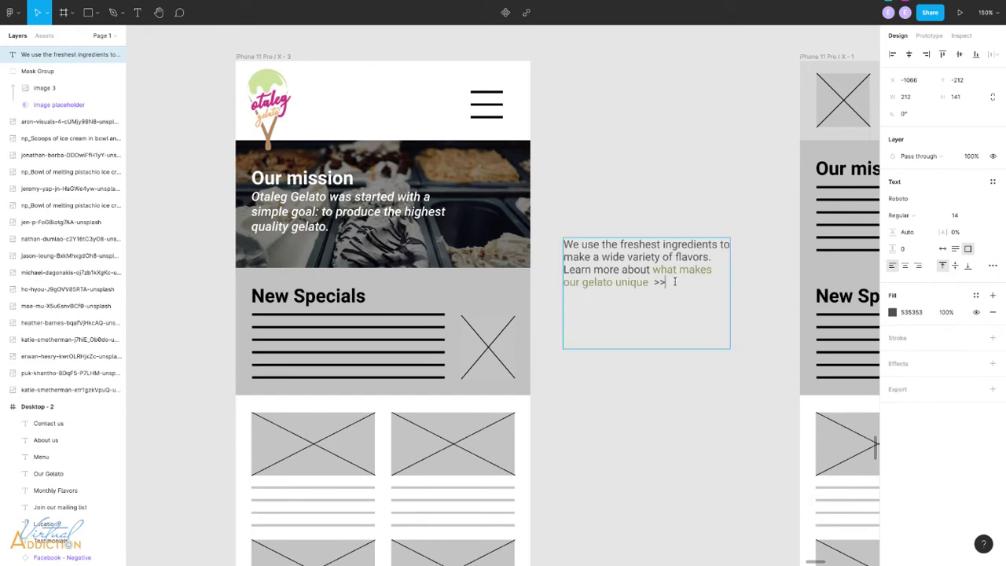
{"action": "left_click_drag", "start_coordinate": [673, 281], "coordinate": [551, 241]}
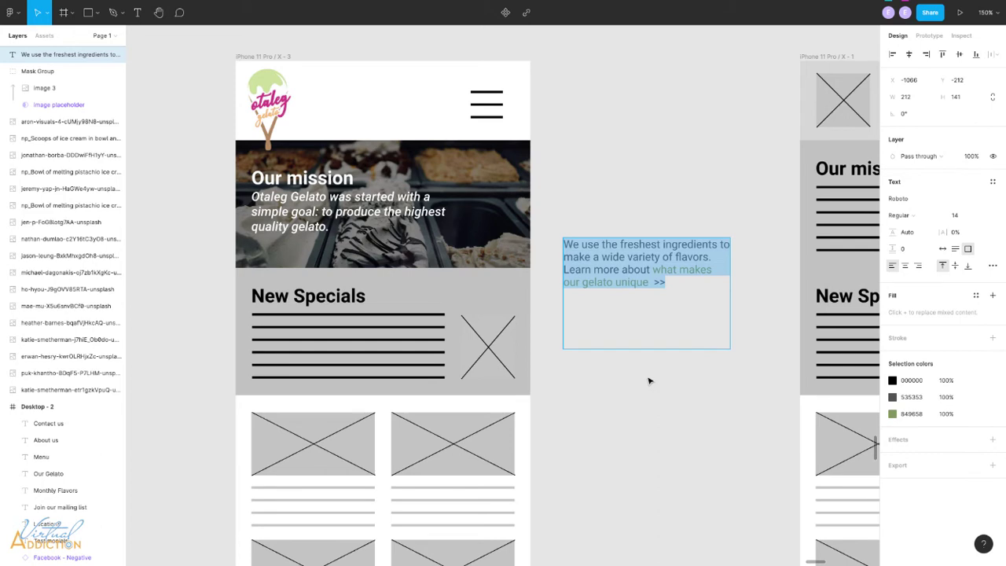
{"action": "left_click", "coordinate": [644, 346]}
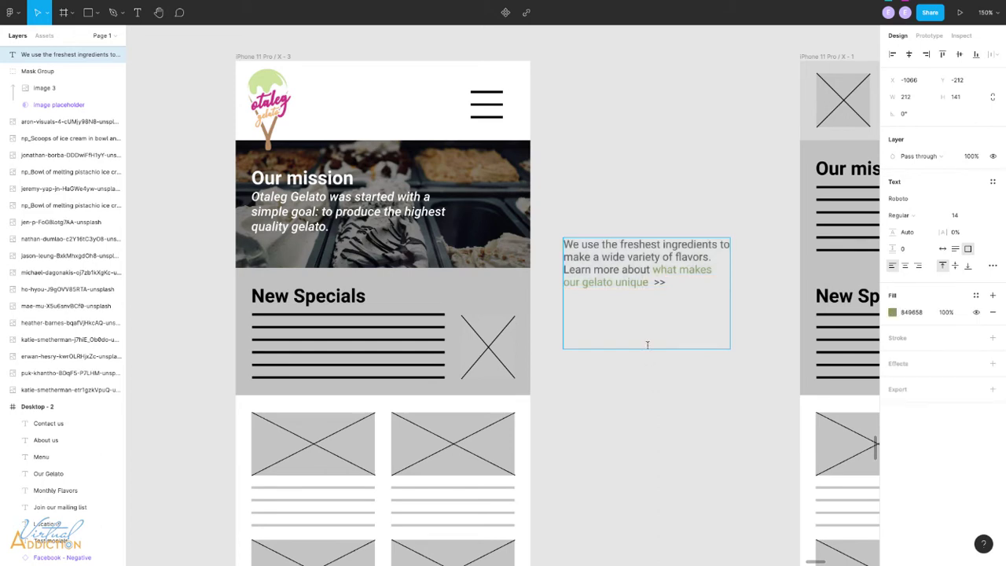
{"action": "left_click_drag", "start_coordinate": [648, 347], "coordinate": [648, 295]}
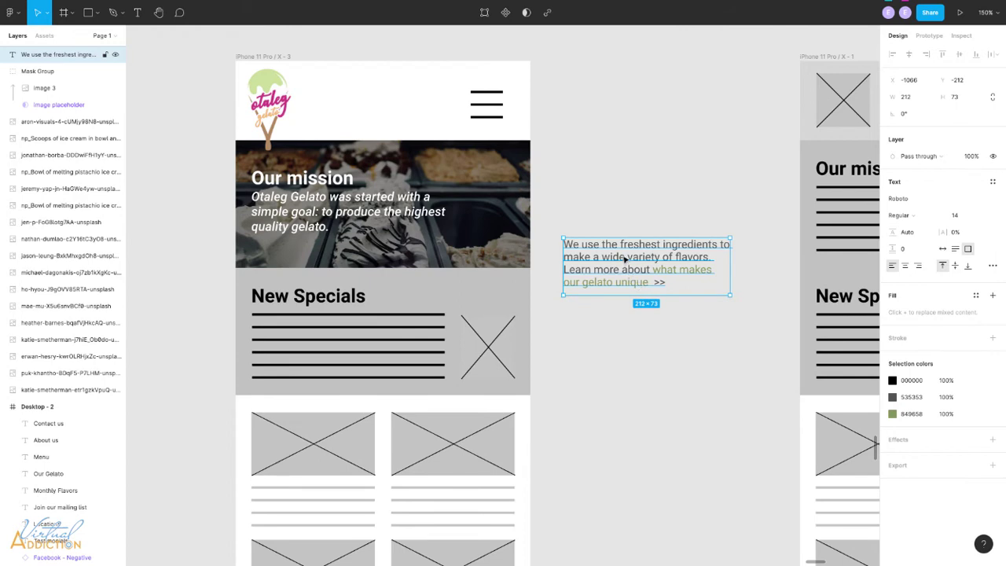
{"action": "left_click_drag", "start_coordinate": [625, 259], "coordinate": [315, 332]}
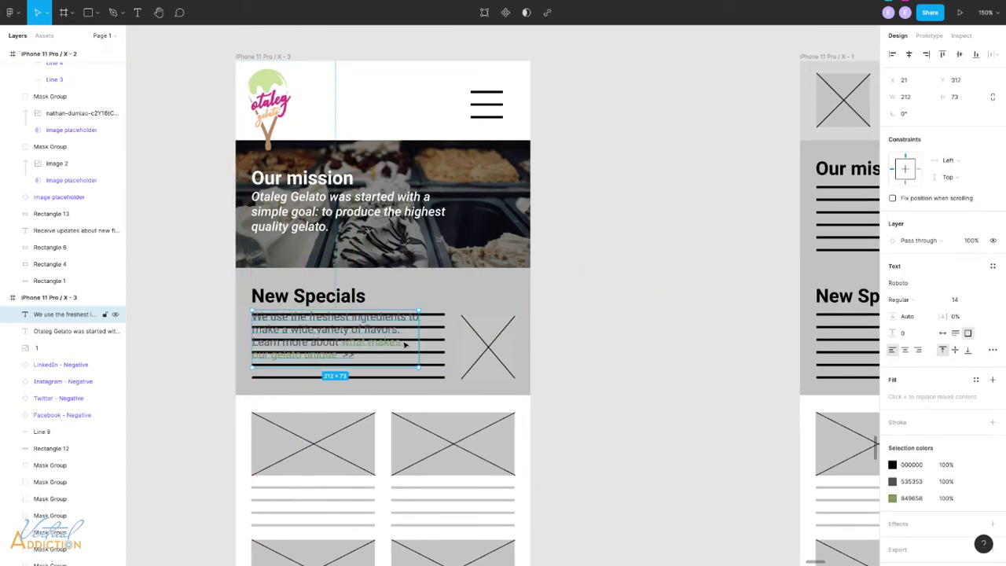
- Delete the New Specials placeholder text lines and move the X image placeholder up beside the paragraph
{"action": "left_click", "coordinate": [439, 367]}
{"action": "key", "text": "Delete"}
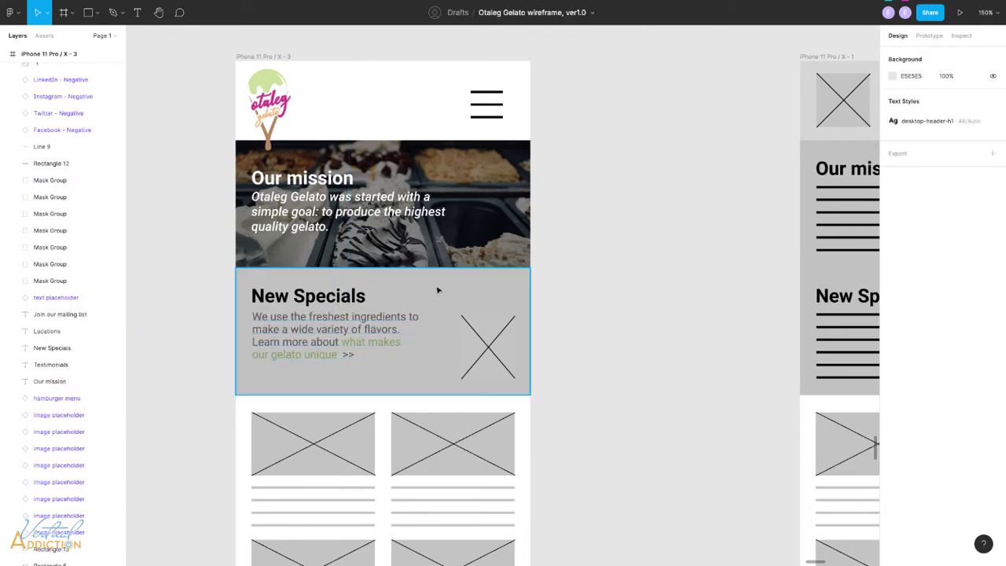
{"action": "left_click", "coordinate": [490, 349]}
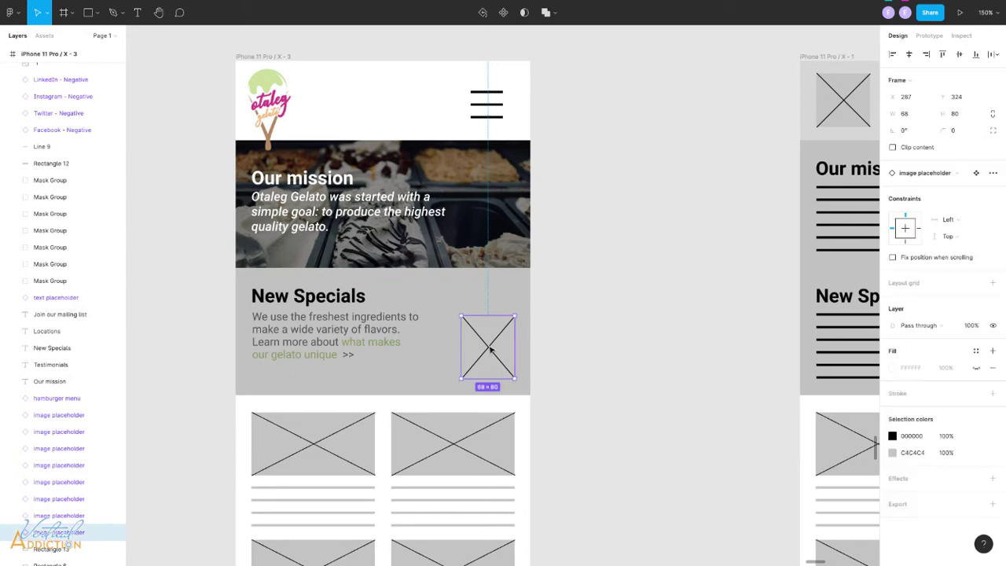
{"action": "left_click_drag", "start_coordinate": [489, 349], "coordinate": [486, 337]}
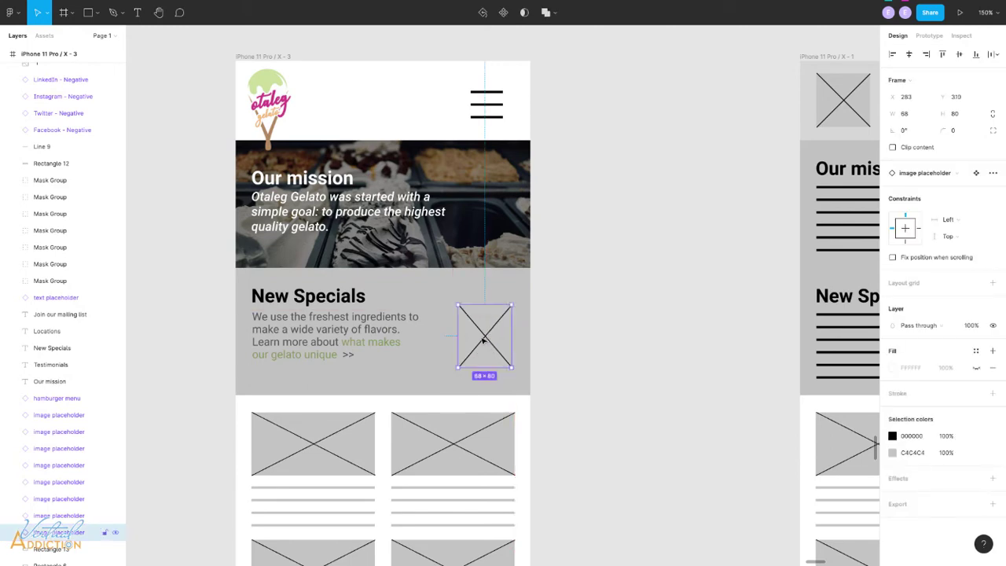
{"action": "left_click", "coordinate": [561, 281]}
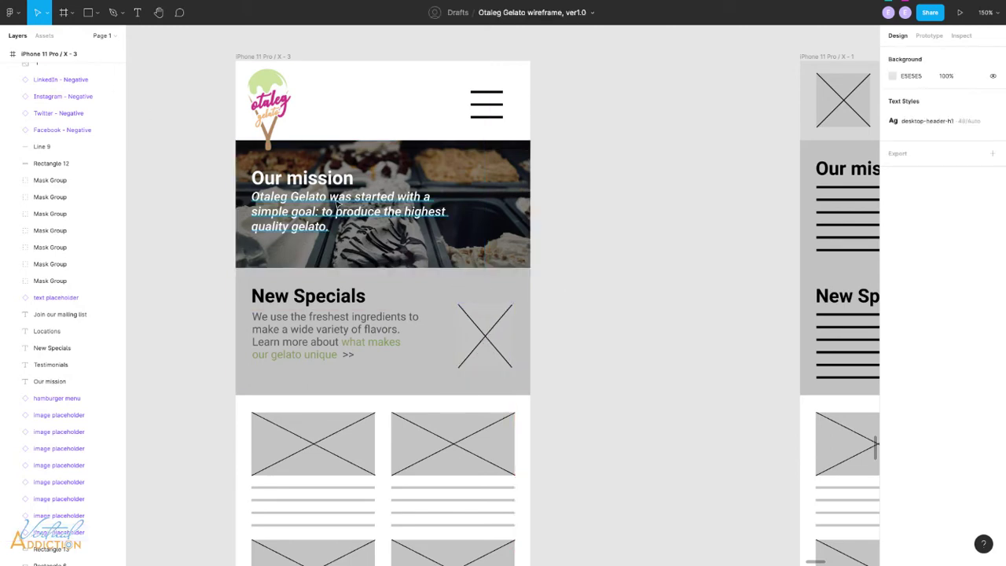
- Import the heather-barnes ice-cream cones photo at 109×134 and set it aside on the canvas
{"action": "left_click", "coordinate": [16, 15]}
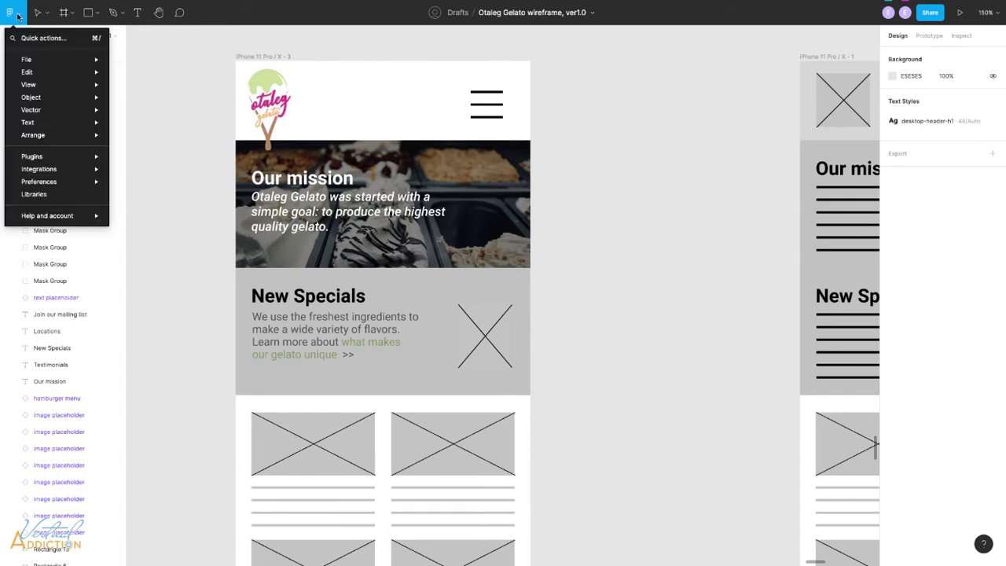
{"action": "mouse_move", "coordinate": [38, 61]}
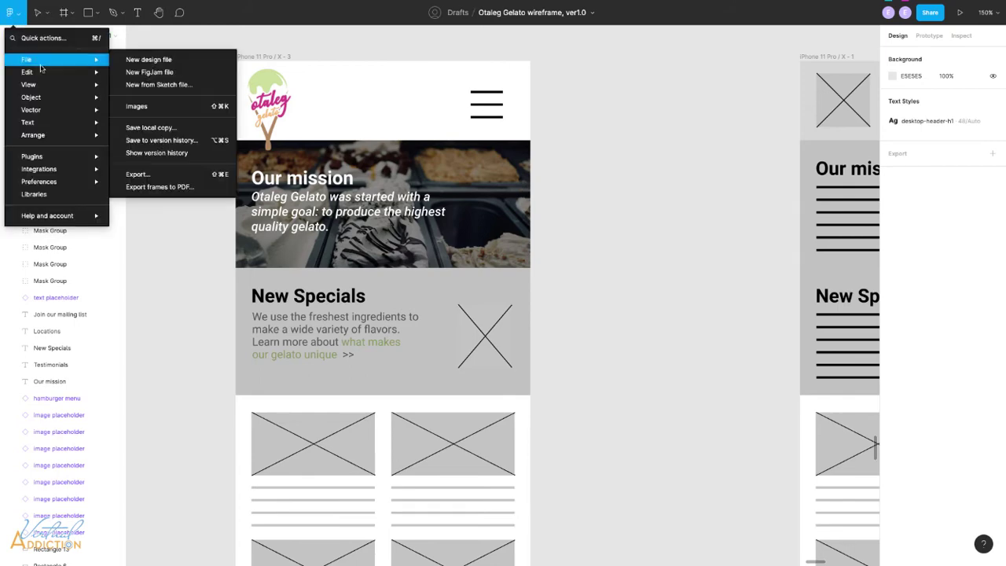
{"action": "left_click", "coordinate": [138, 106]}
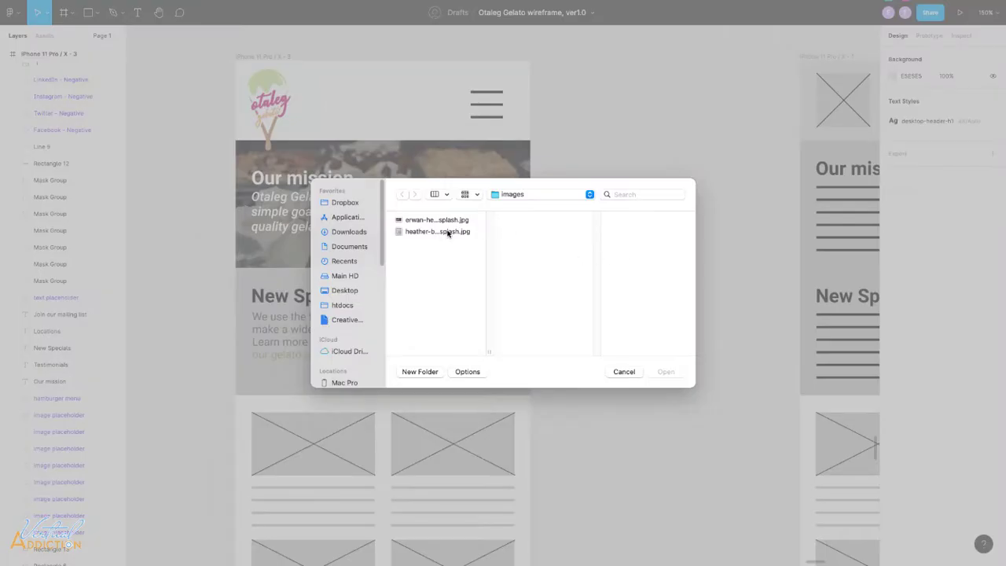
{"action": "left_click", "coordinate": [448, 232]}
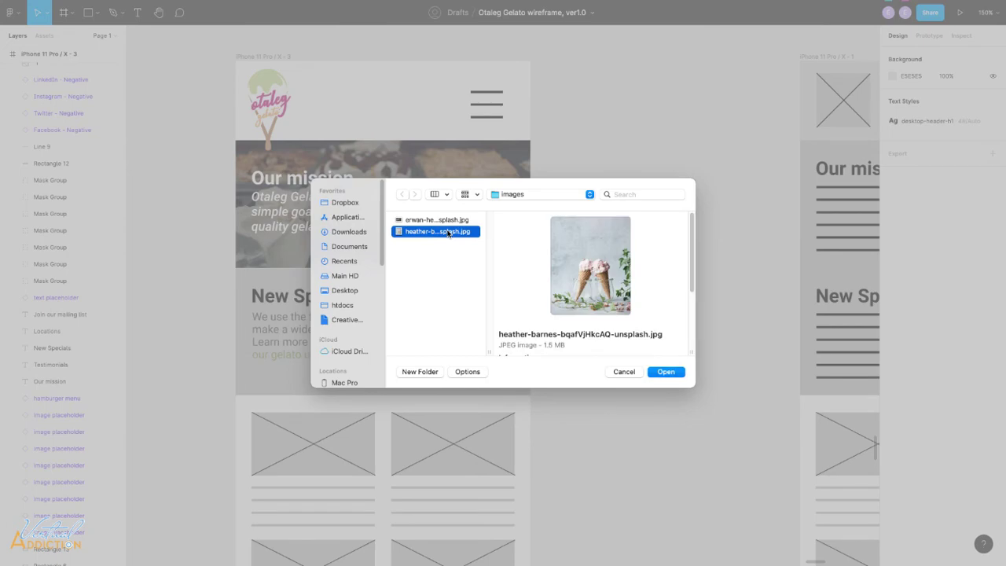
{"action": "left_click", "coordinate": [666, 373]}
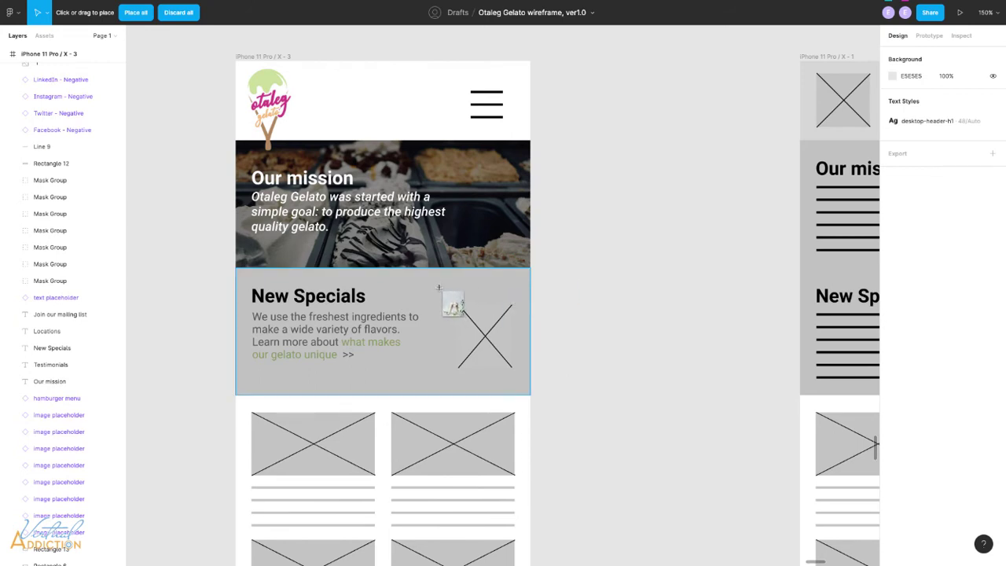
{"action": "left_click_drag", "start_coordinate": [439, 289], "coordinate": [525, 390]}
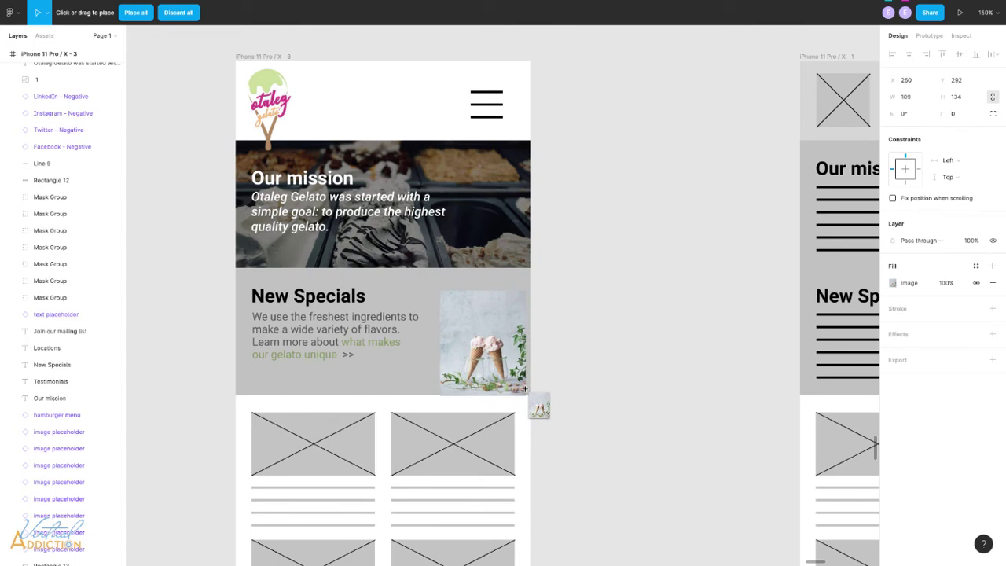
{"action": "left_click_drag", "start_coordinate": [525, 390], "coordinate": [525, 390]}
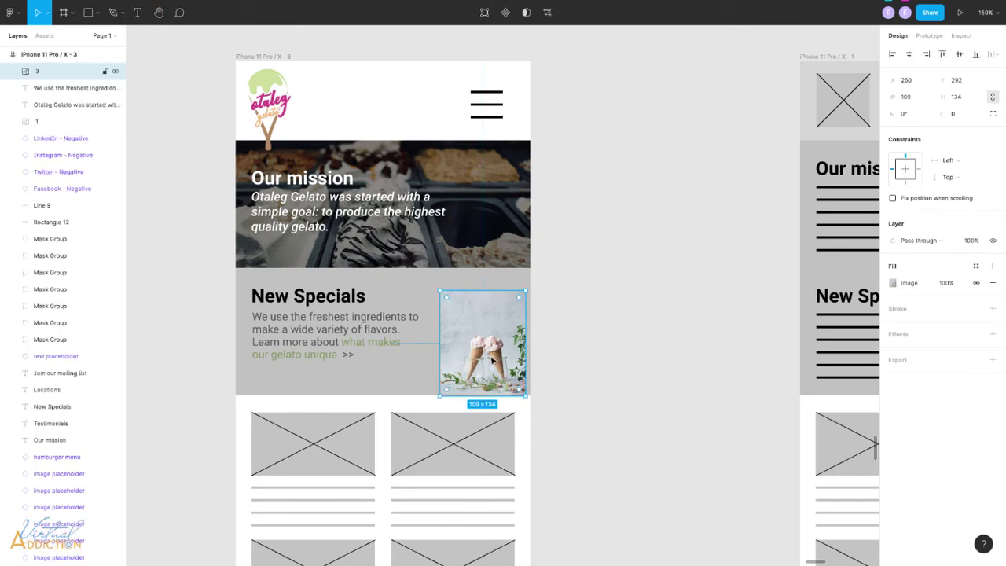
{"action": "left_click_drag", "start_coordinate": [489, 353], "coordinate": [644, 354]}
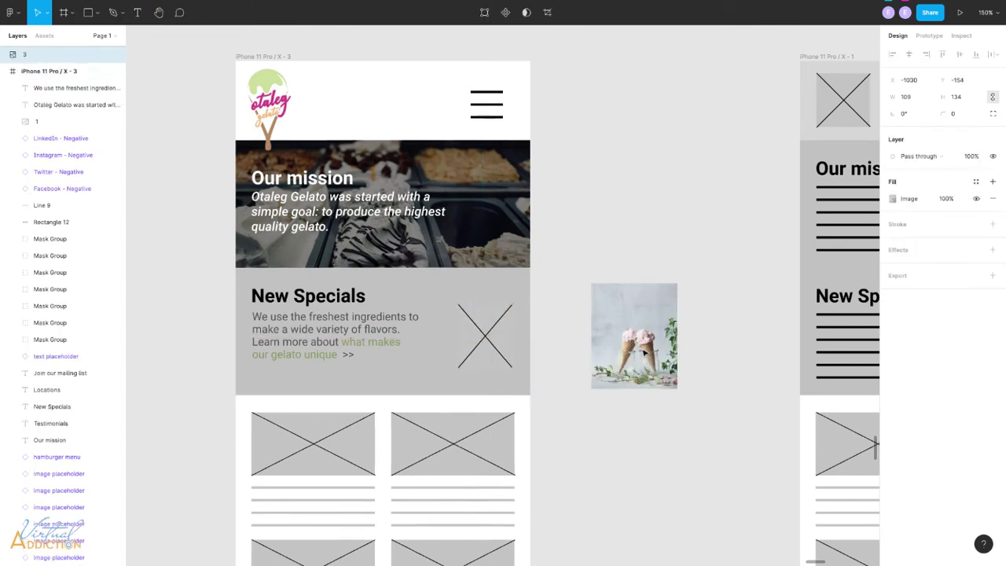
{"action": "left_click", "coordinate": [486, 340]}
- Delete the X placeholder and fit the 123×134 cones photo beside the New Specials paragraph on the 4-column grid
{"action": "key", "text": "Delete"}
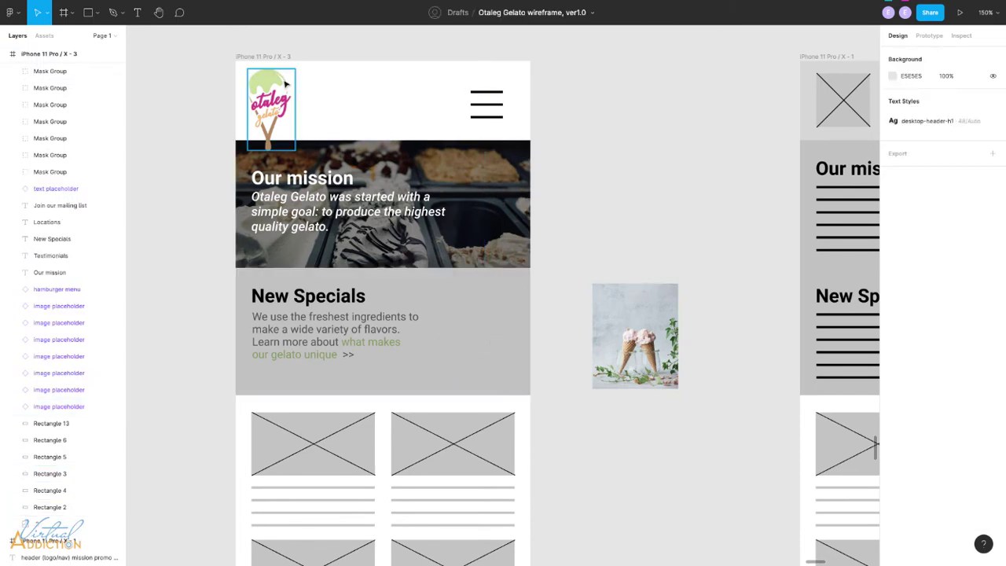
{"action": "left_click", "coordinate": [264, 58]}
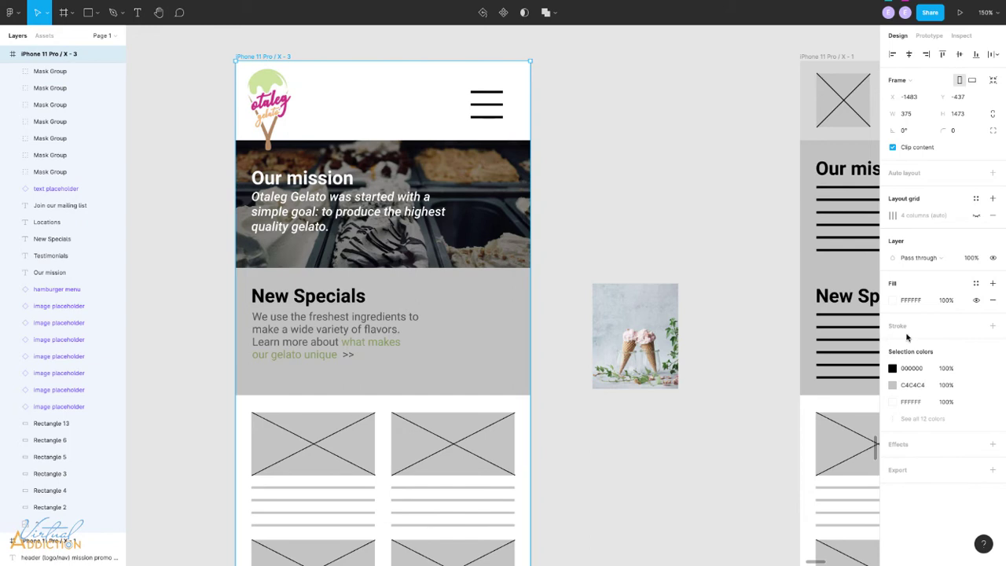
{"action": "left_click", "coordinate": [976, 216]}
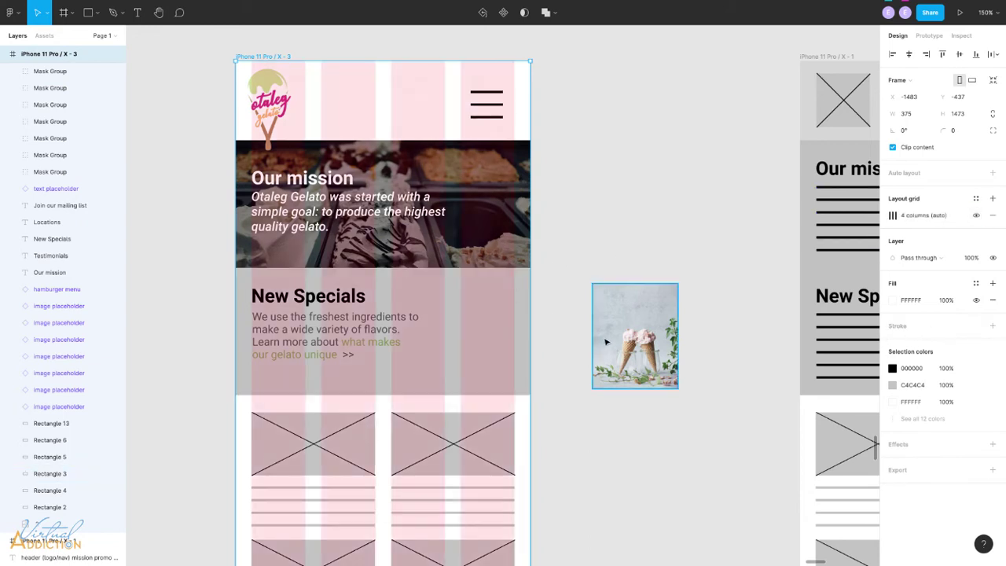
{"action": "left_click_drag", "start_coordinate": [621, 338], "coordinate": [417, 360]}
{"action": "left_click", "coordinate": [386, 321]}
{"action": "left_click", "coordinate": [439, 360]}
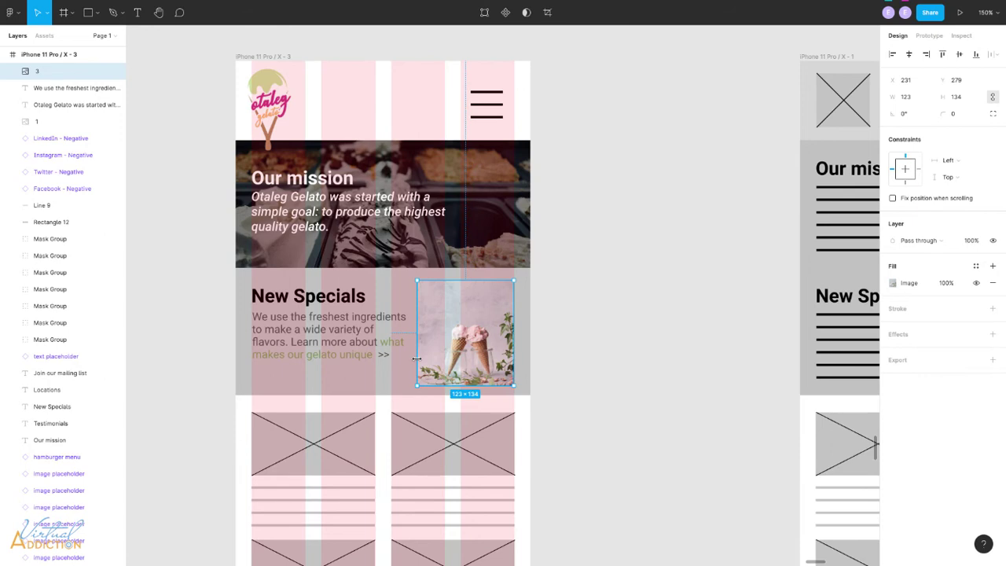
{"action": "key", "text": "Escape"}
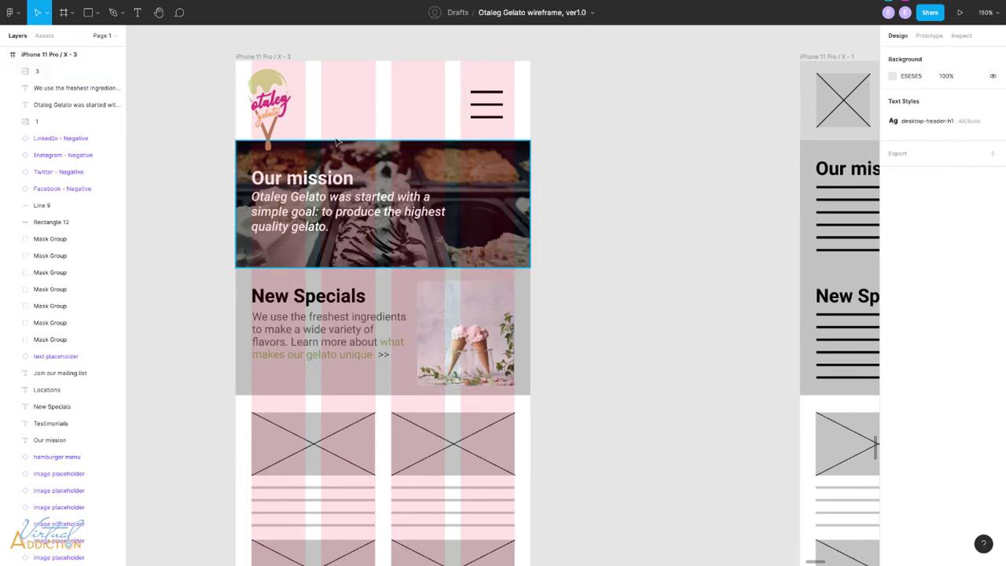
{"action": "left_click", "coordinate": [262, 57]}
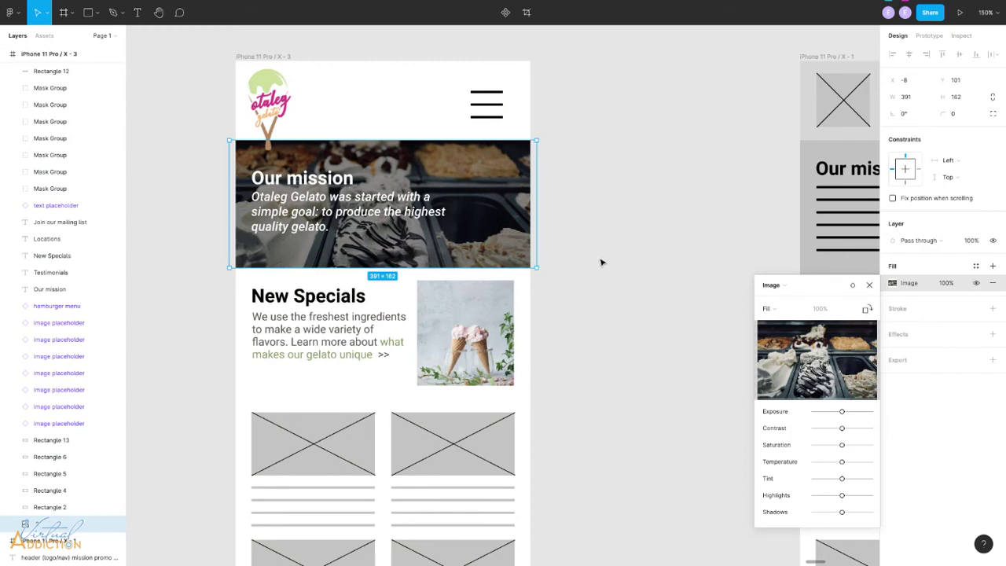
- Close the Our mission photo's image settings and deselect it to review the mobile mockup
{"action": "left_click", "coordinate": [601, 262]}
{"action": "left_click", "coordinate": [587, 287]}
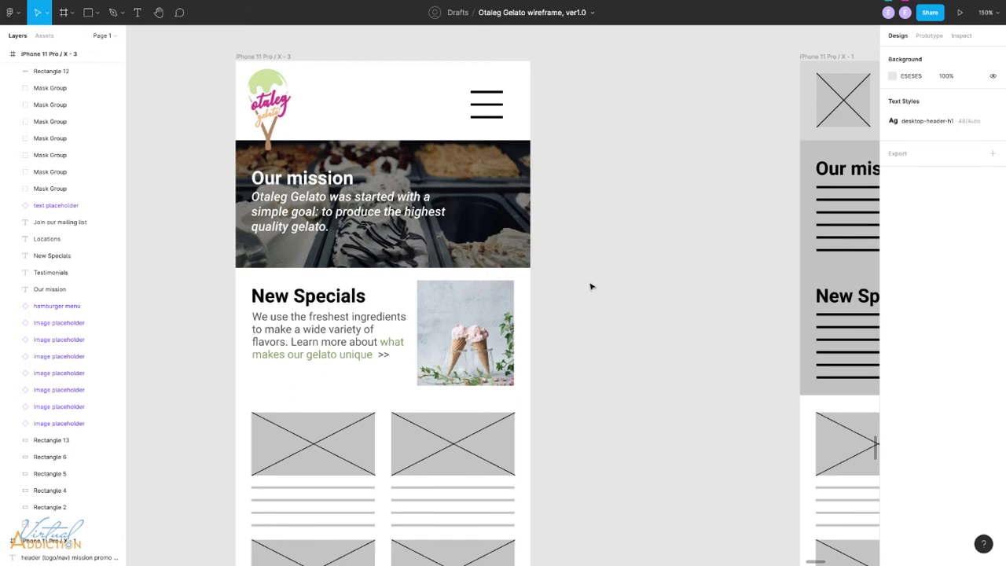
{"action": "scroll", "coordinate": [591, 287], "scroll_direction": "down", "scroll_amount": 1}
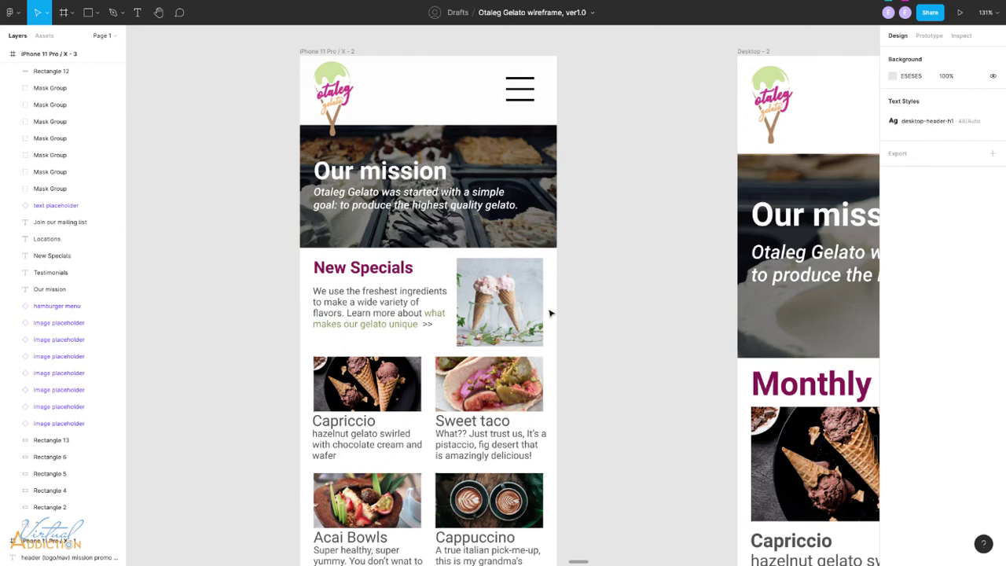
{"action": "scroll", "coordinate": [550, 313], "scroll_direction": "down", "scroll_amount": 3}
{"action": "scroll", "coordinate": [550, 314], "scroll_direction": "down", "scroll_amount": 4}
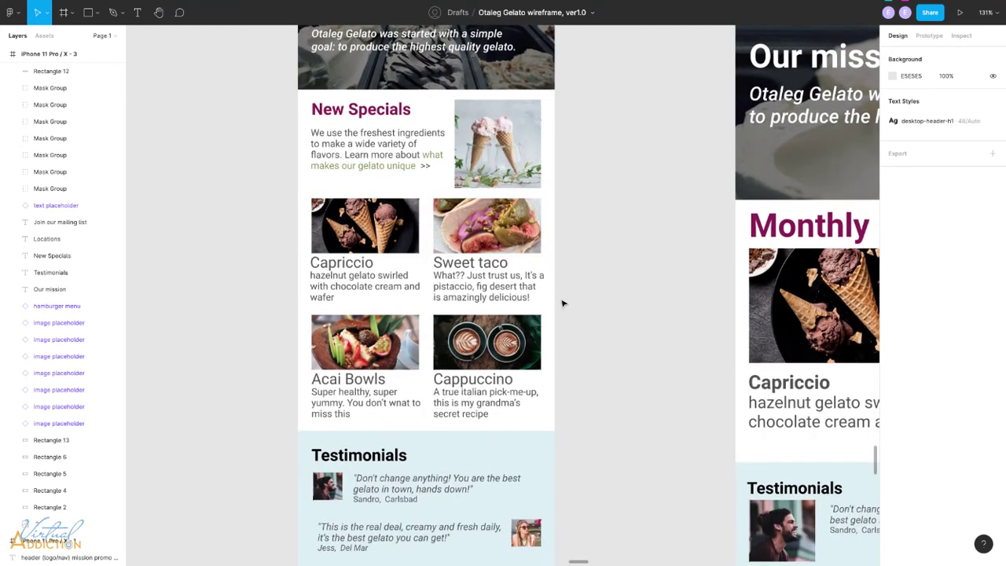
{"action": "scroll", "coordinate": [561, 302], "scroll_direction": "down", "scroll_amount": 3}
{"action": "scroll", "coordinate": [562, 303], "scroll_direction": "down", "scroll_amount": 5}
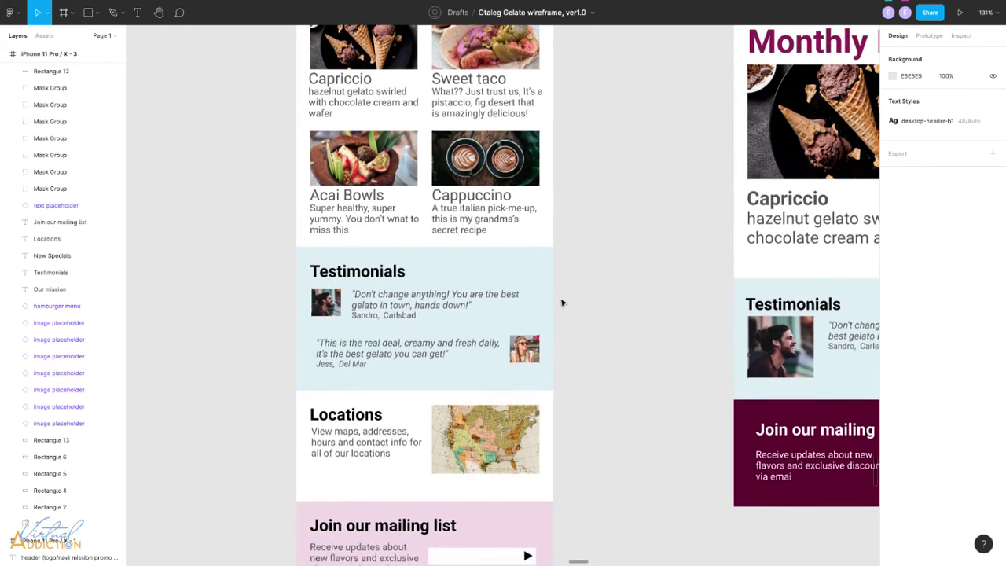
{"action": "scroll", "coordinate": [562, 302], "scroll_direction": "down", "scroll_amount": 3}
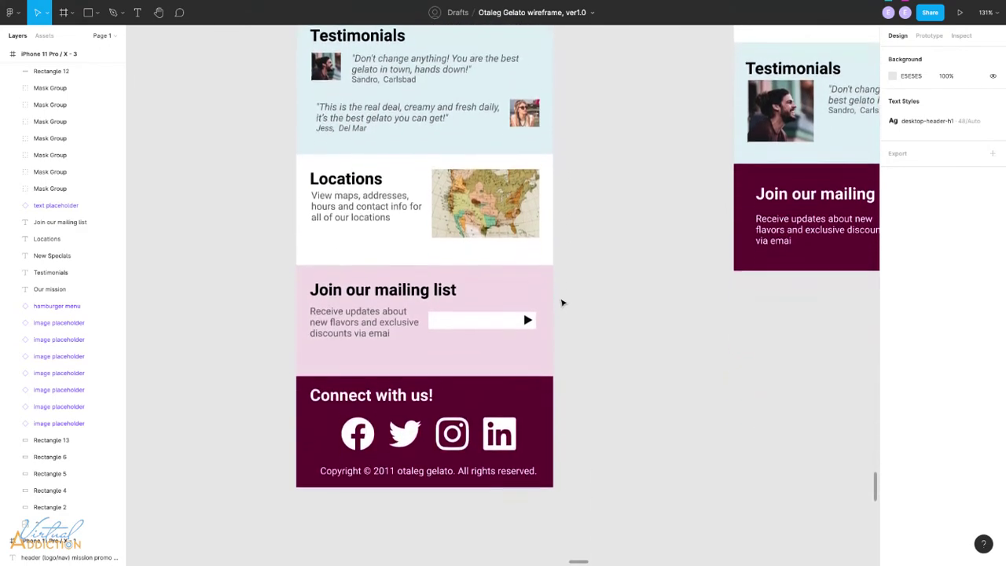
{"action": "scroll", "coordinate": [562, 302], "scroll_direction": "up", "scroll_amount": 2}
{"action": "scroll", "coordinate": [562, 302], "scroll_direction": "up", "scroll_amount": 12}
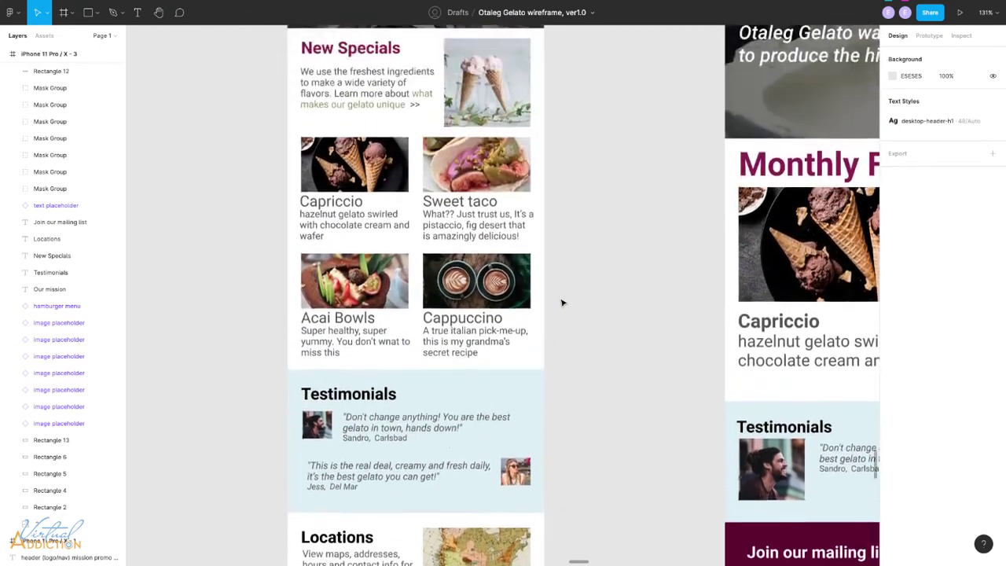
{"action": "scroll", "coordinate": [561, 302], "scroll_direction": "up", "scroll_amount": 2}
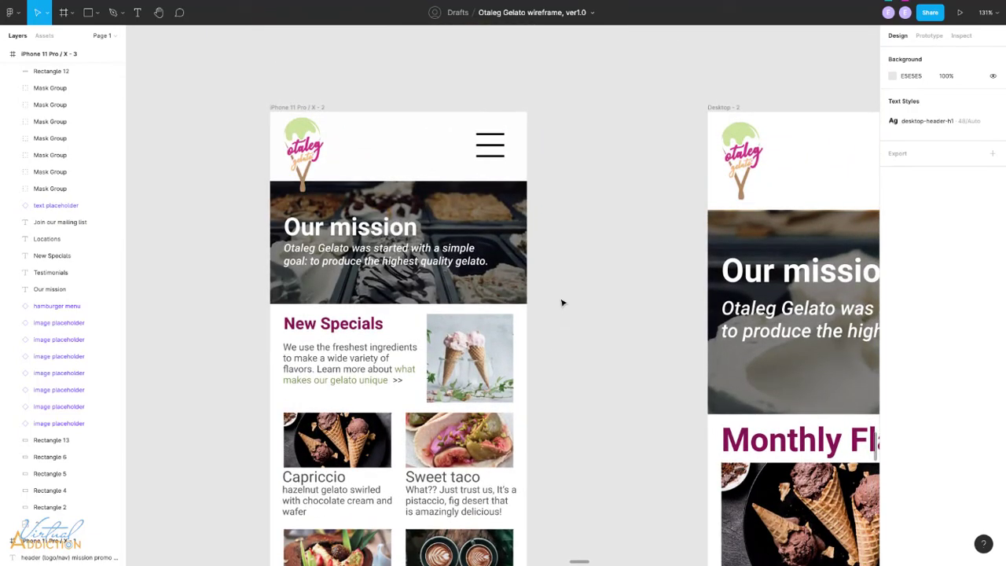
{"action": "scroll", "coordinate": [562, 302], "scroll_direction": "right", "scroll_amount": 2}
{"action": "scroll", "coordinate": [562, 303], "scroll_direction": "right", "scroll_amount": 6}
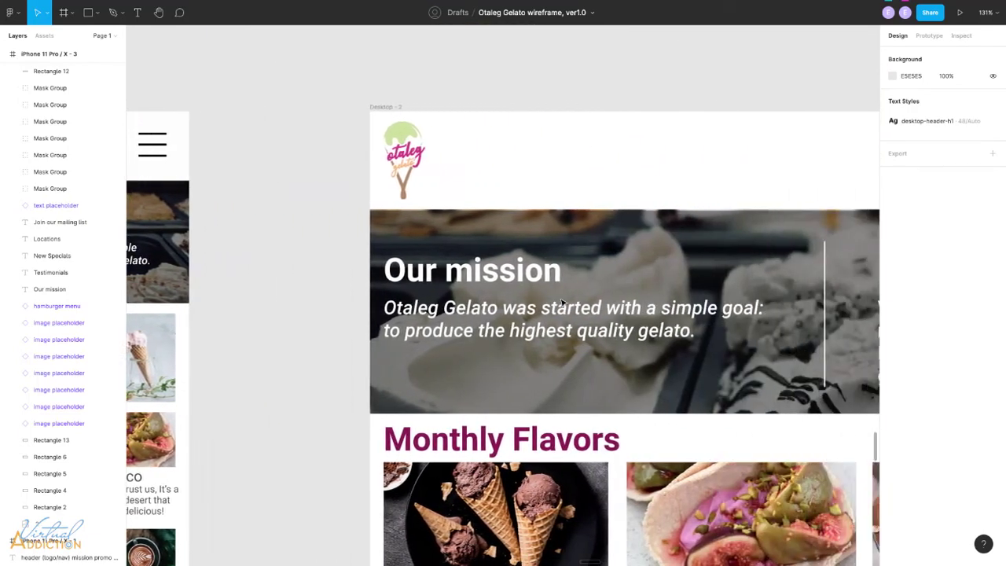
{"action": "scroll", "coordinate": [550, 293], "scroll_direction": "down", "scroll_amount": 5, "text": "ctrl"}
{"action": "scroll", "coordinate": [561, 267], "scroll_direction": "right", "scroll_amount": 3}
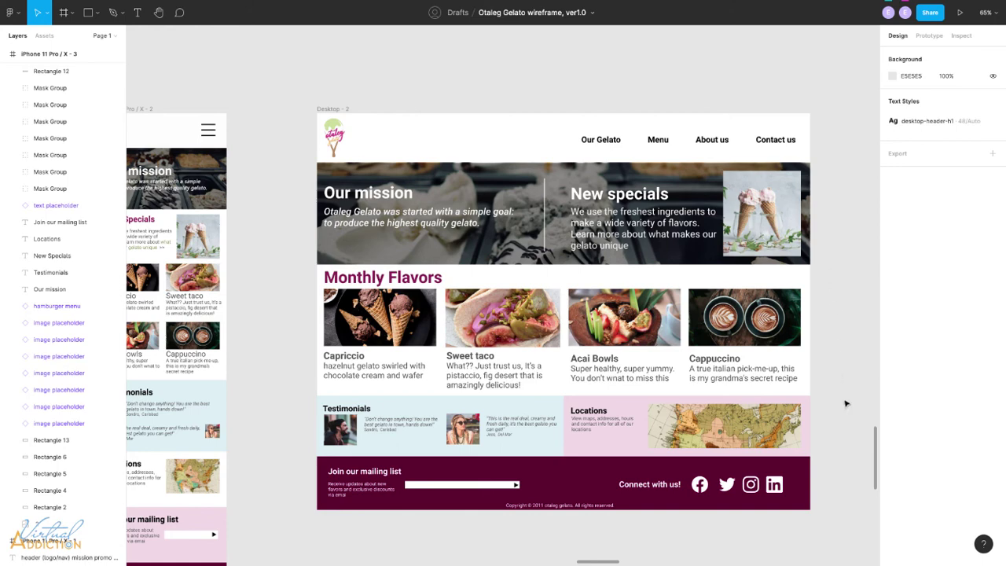
{"action": "scroll", "coordinate": [852, 395], "scroll_direction": "left", "scroll_amount": 2}
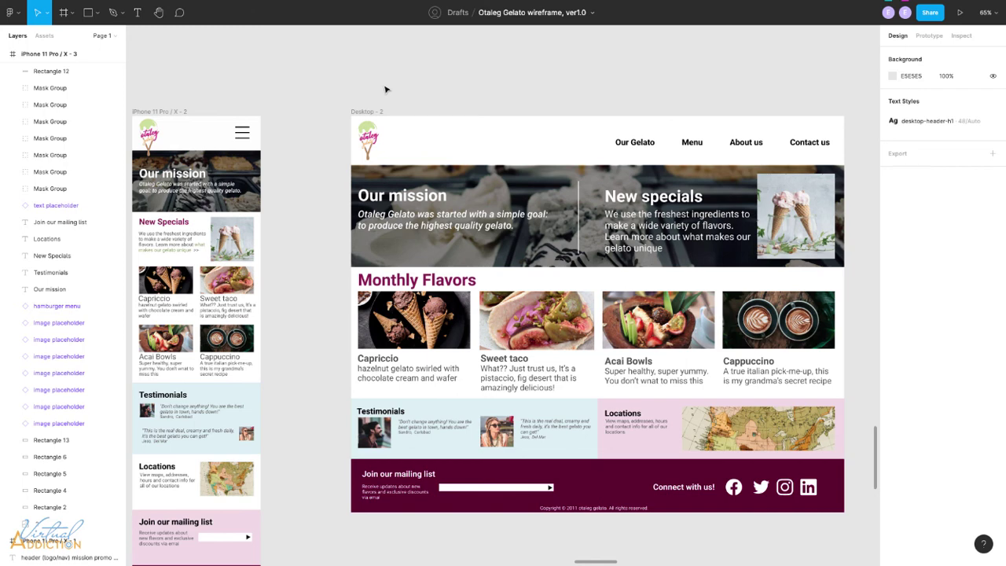
{"action": "scroll", "coordinate": [343, 103], "scroll_direction": "down", "scroll_amount": 2}
{"action": "scroll", "coordinate": [342, 103], "scroll_direction": "left", "scroll_amount": 1}
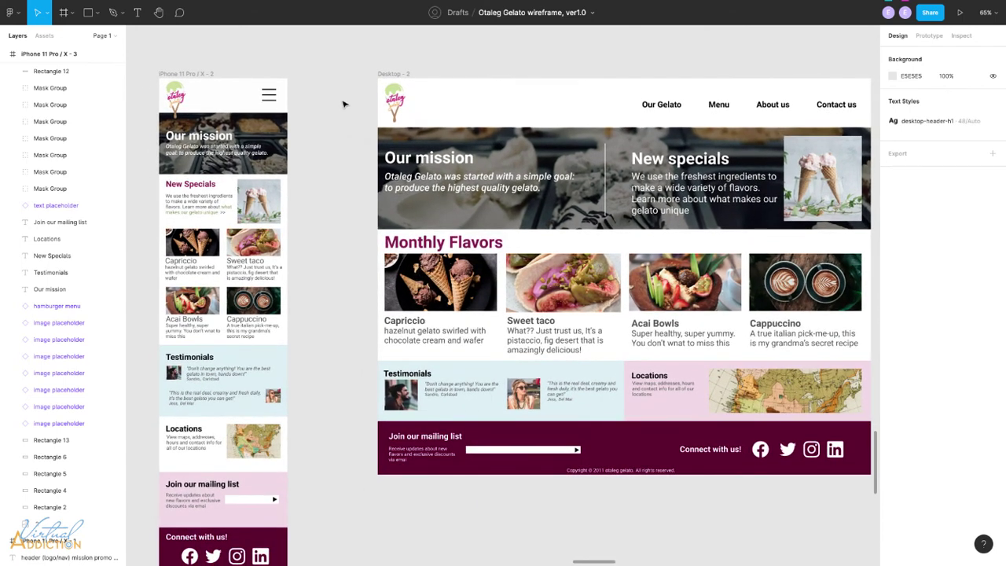
{"action": "scroll", "coordinate": [343, 104], "scroll_direction": "down", "scroll_amount": 2}
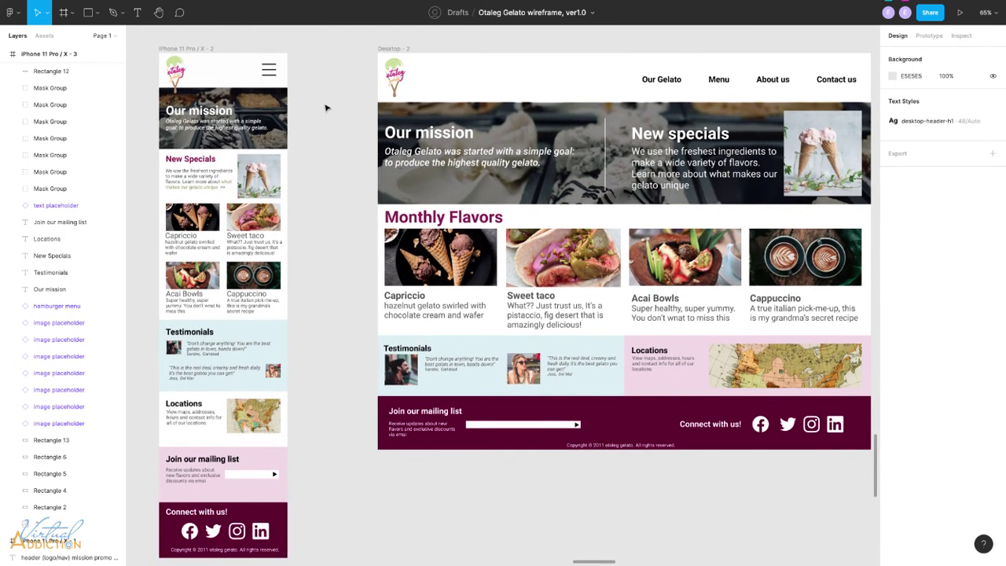